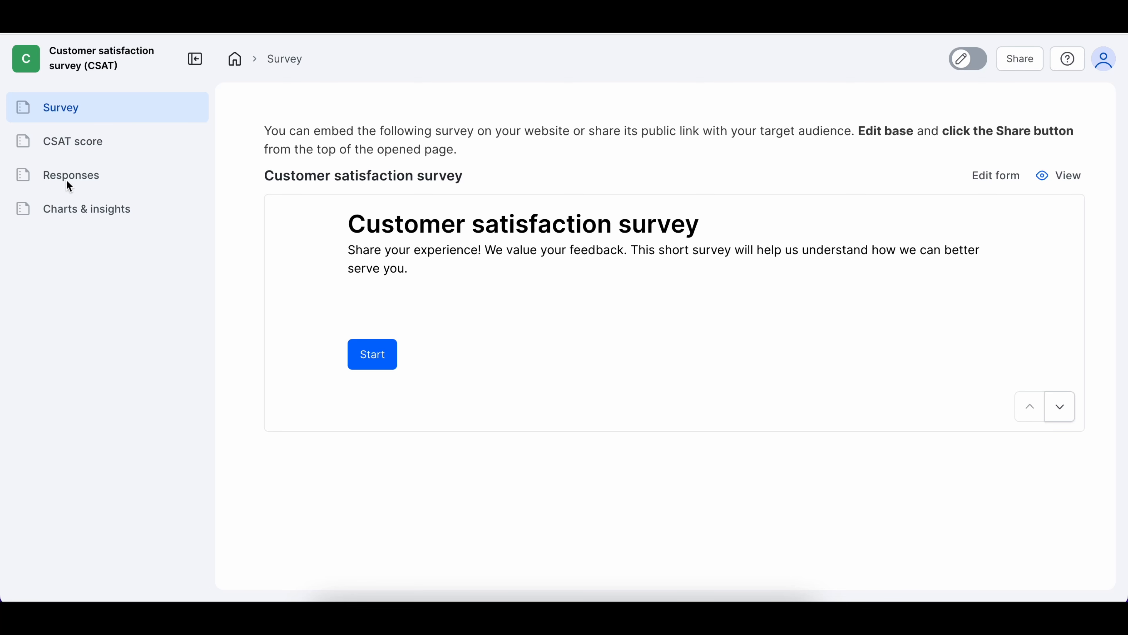
# Go to the CSAT base's Responses page showing the four submitted survey responses
pyautogui.click(103, 180)
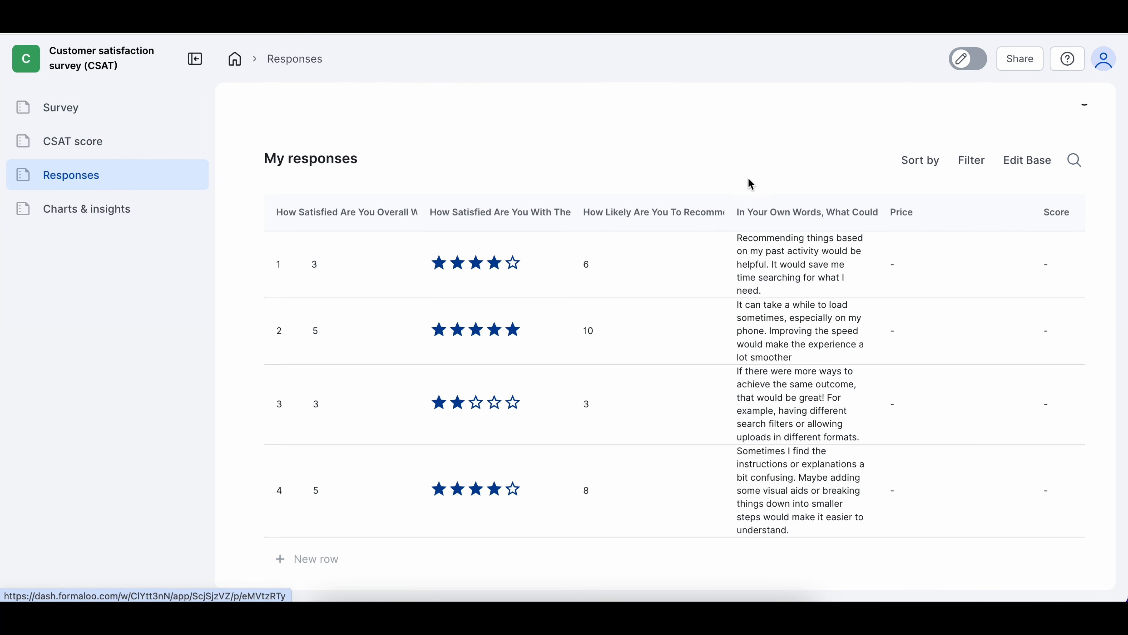
# Turn on Edit Mode and rename the 'My responses' table title to 'Table'
pyautogui.click(975, 66)
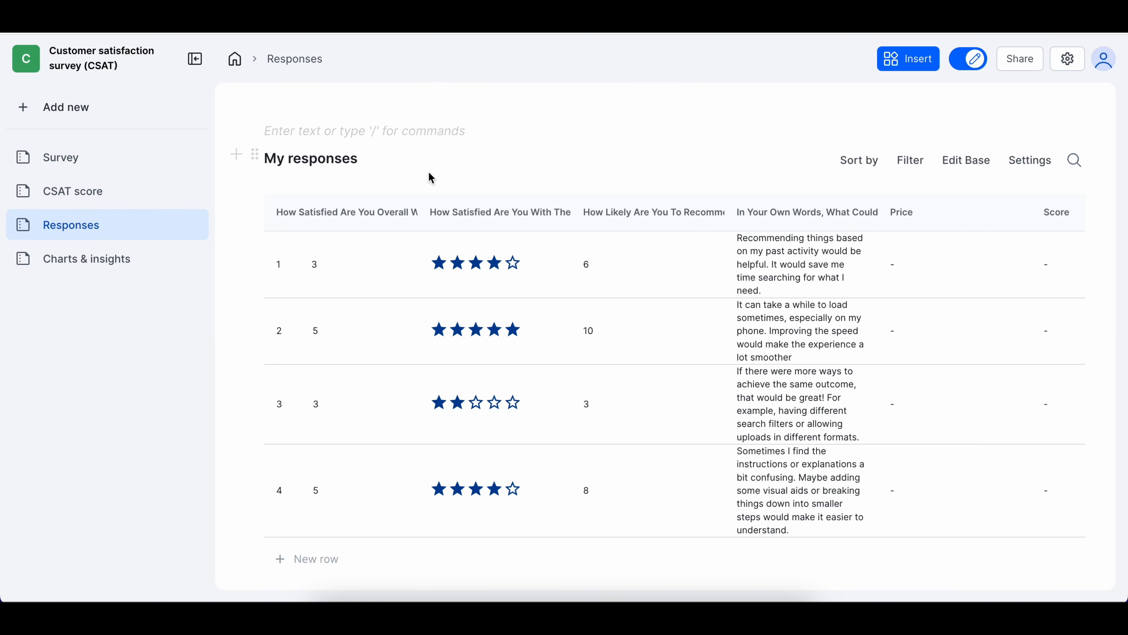
pyautogui.doubleClick(363, 158)
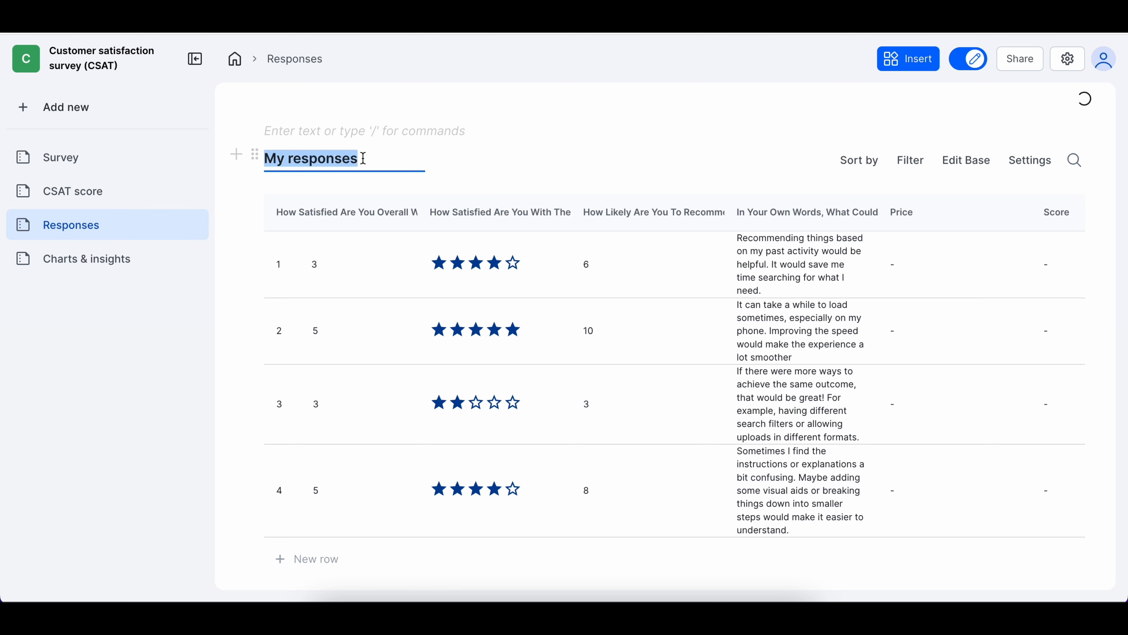
pyautogui.write('Table')
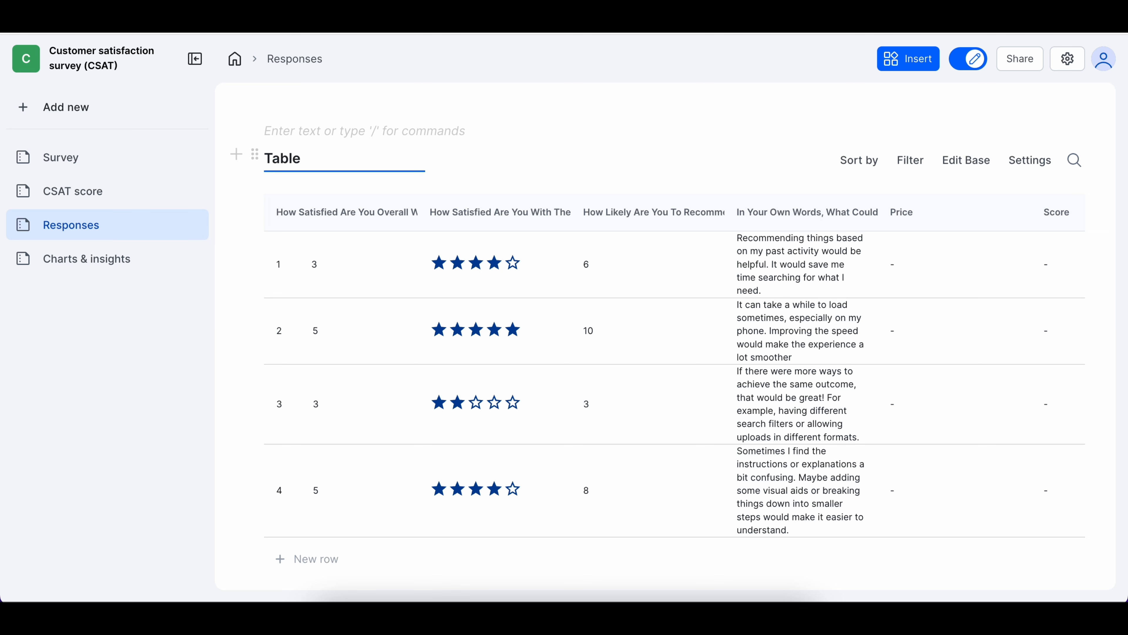
pyautogui.scroll(-2, 347, 177)
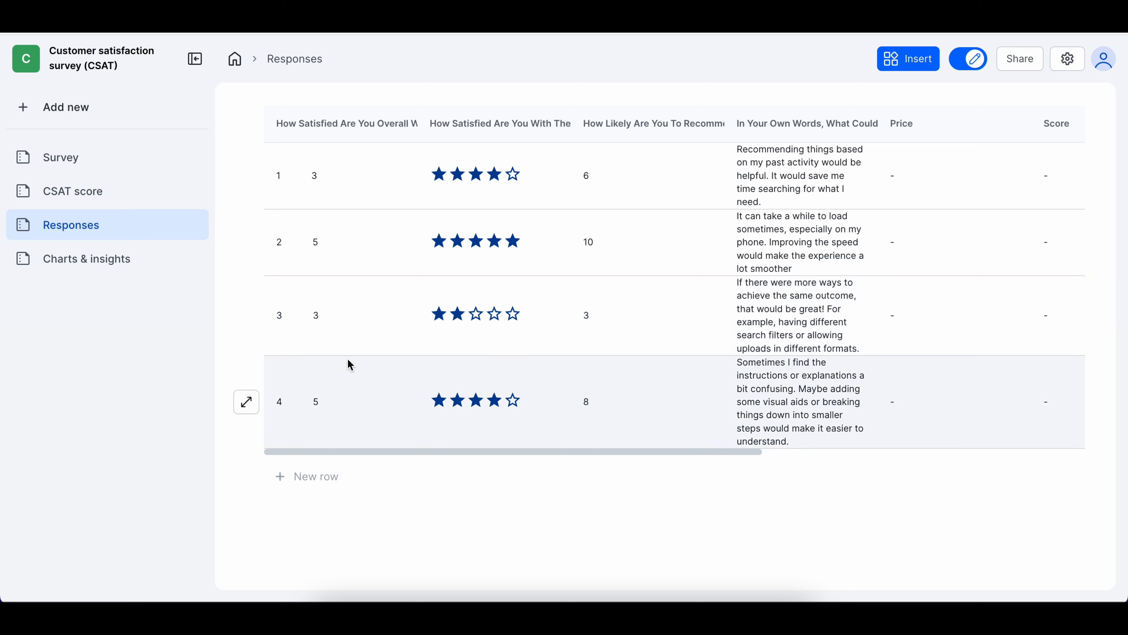
pyautogui.scroll(2, 347, 358)
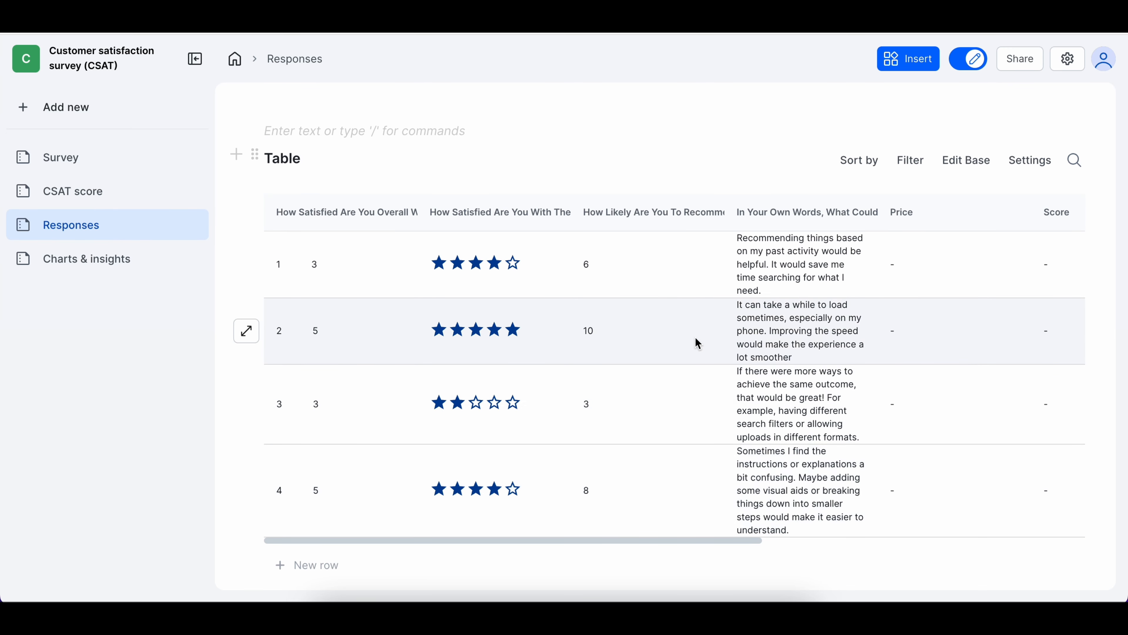
pyautogui.hscroll(5, 695, 336)
pyautogui.hscroll(-5, 694, 336)
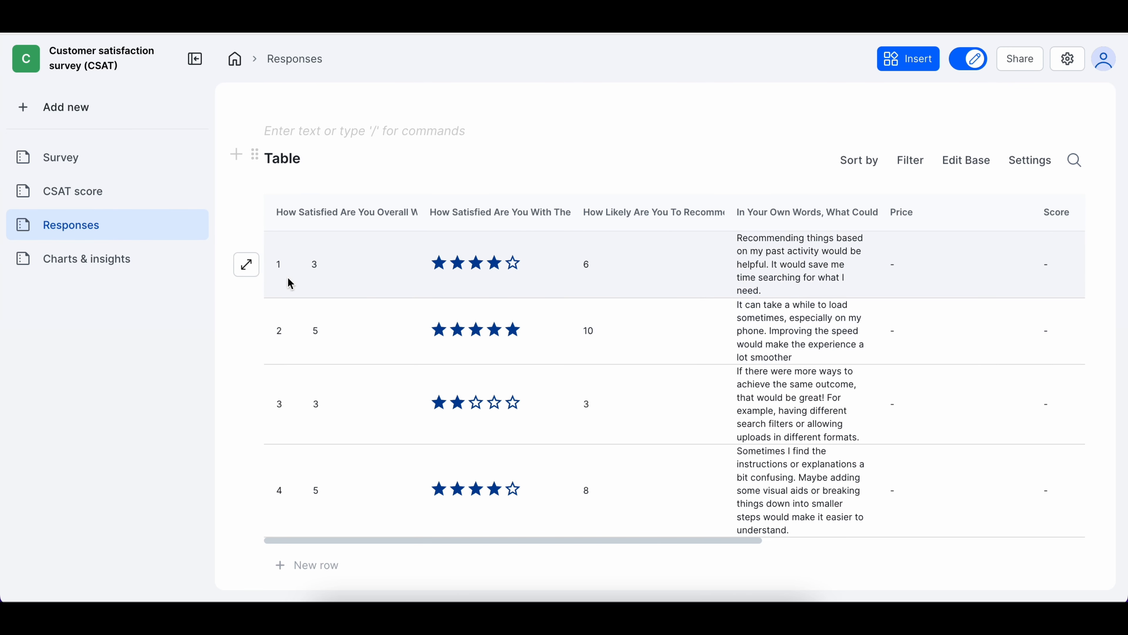
pyautogui.click(248, 269)
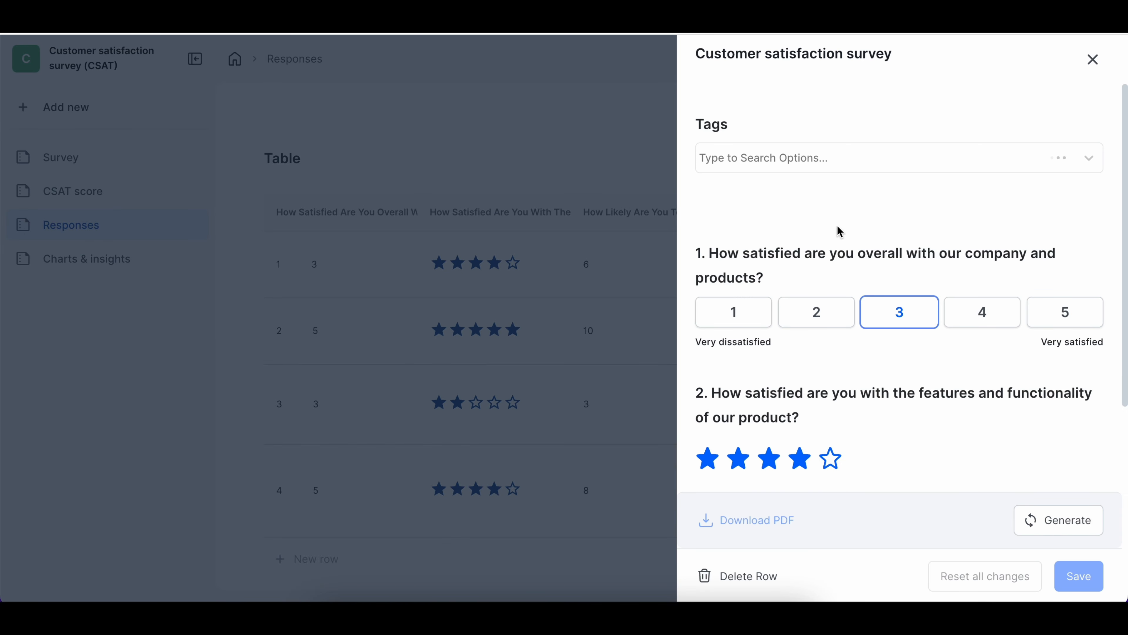
pyautogui.scroll(-7, 838, 247)
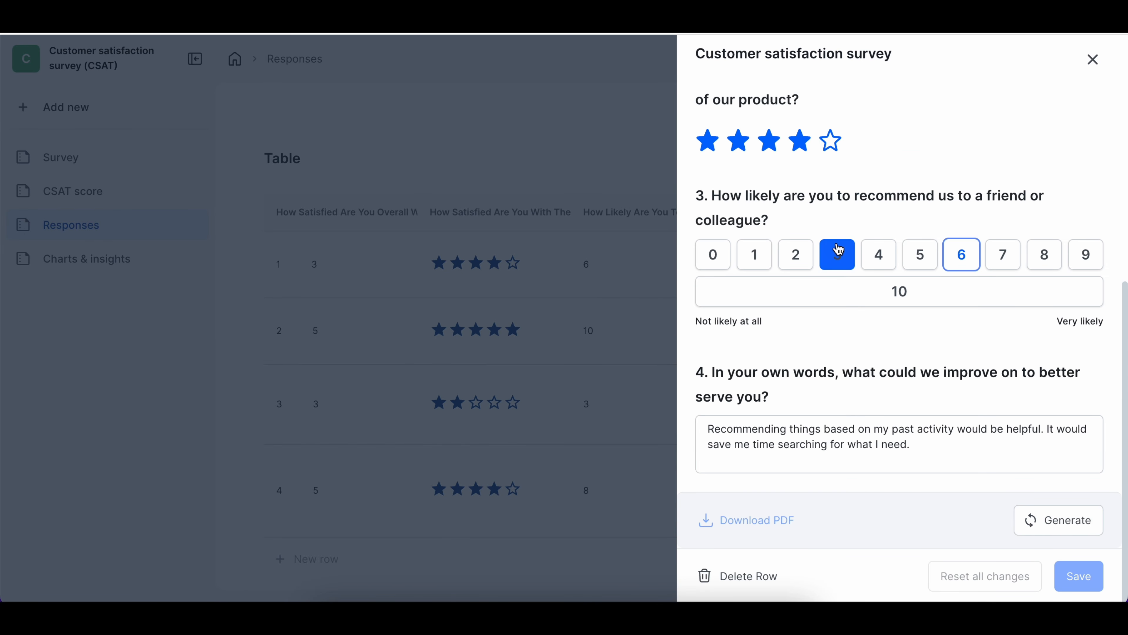
pyautogui.scroll(7, 838, 249)
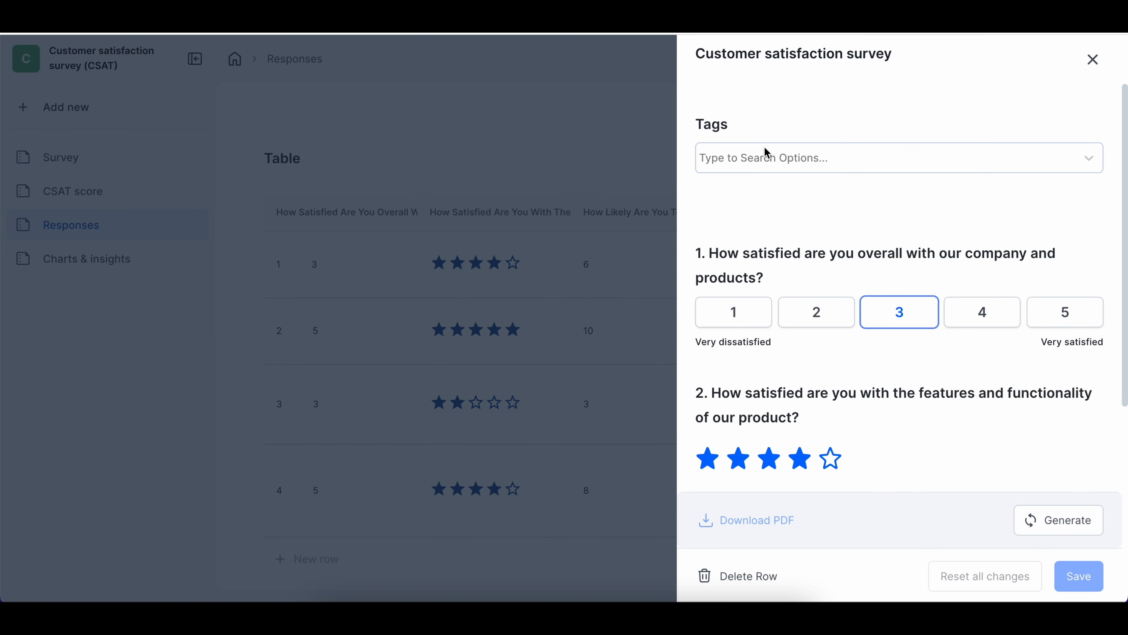
pyautogui.click(773, 166)
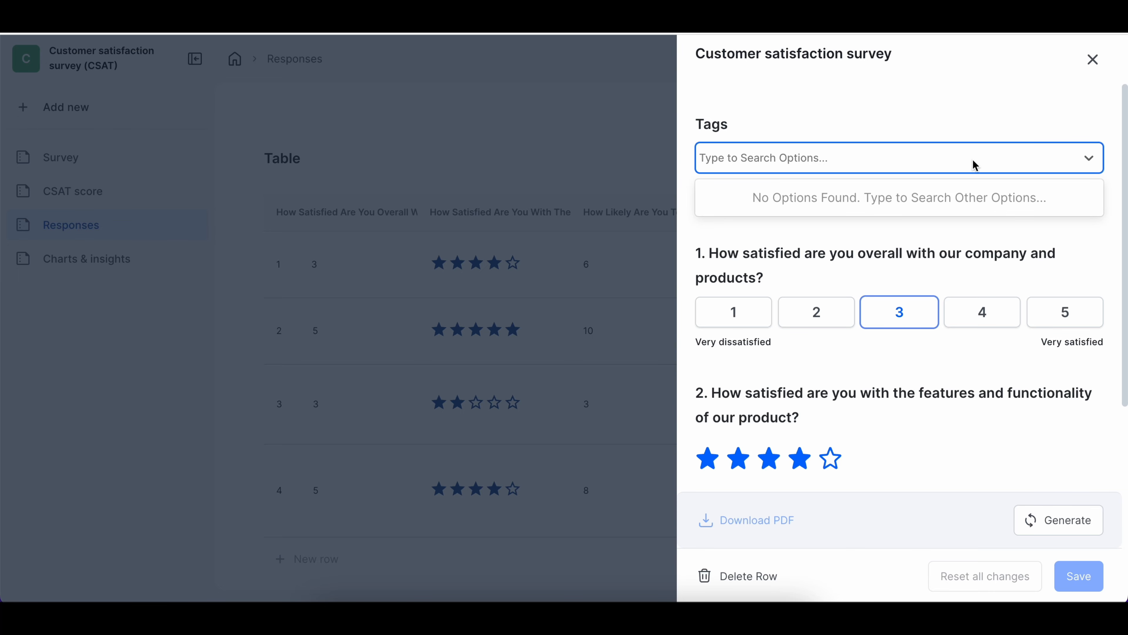
pyautogui.click(1094, 62)
pyautogui.click(1092, 61)
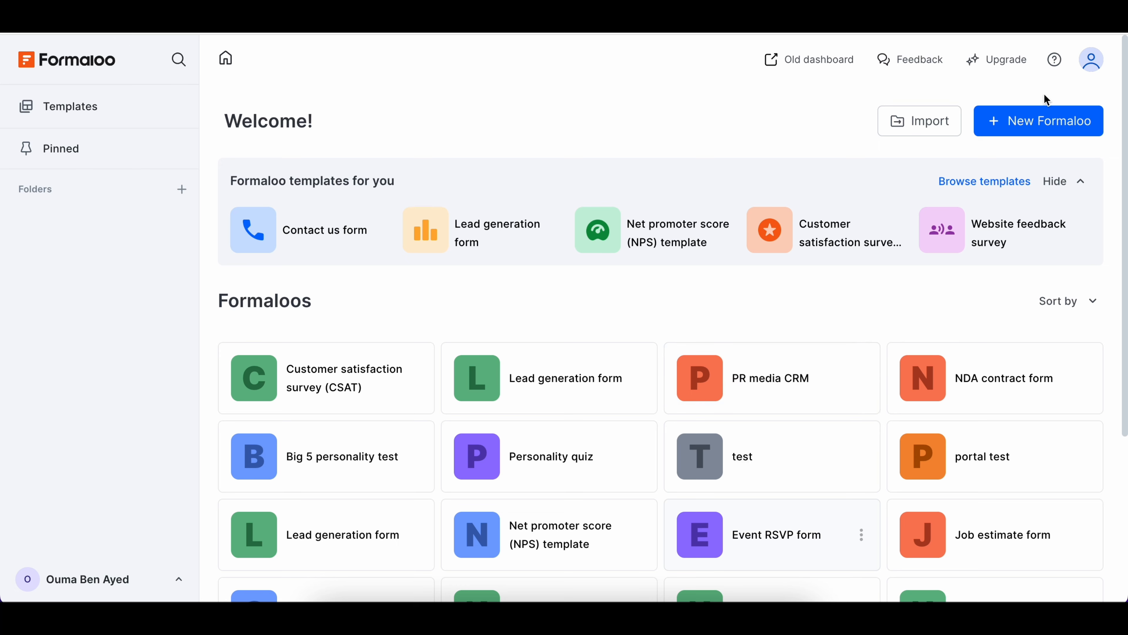
# Create a new Formaloo form project named 'Form'
pyautogui.click(1044, 117)
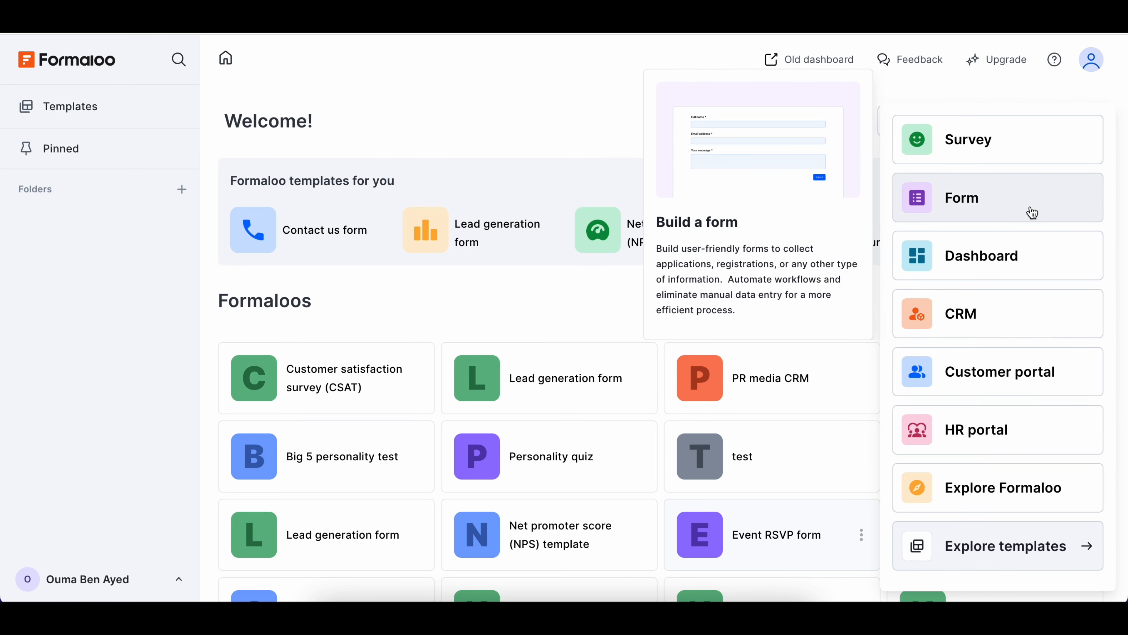
pyautogui.click(1033, 213)
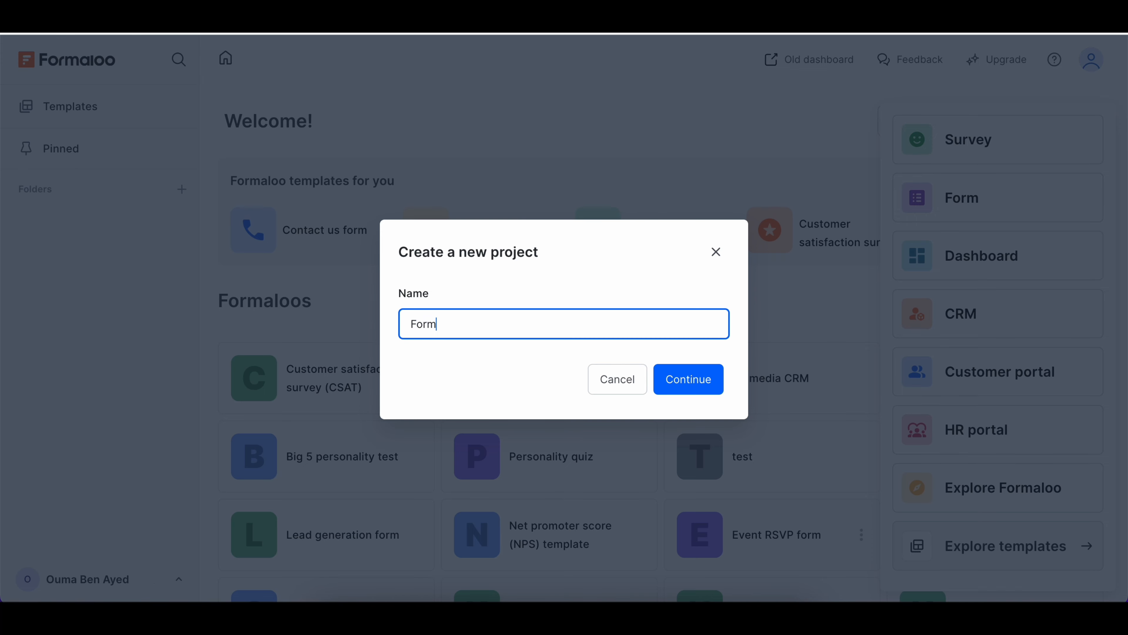
pyautogui.press('Return')
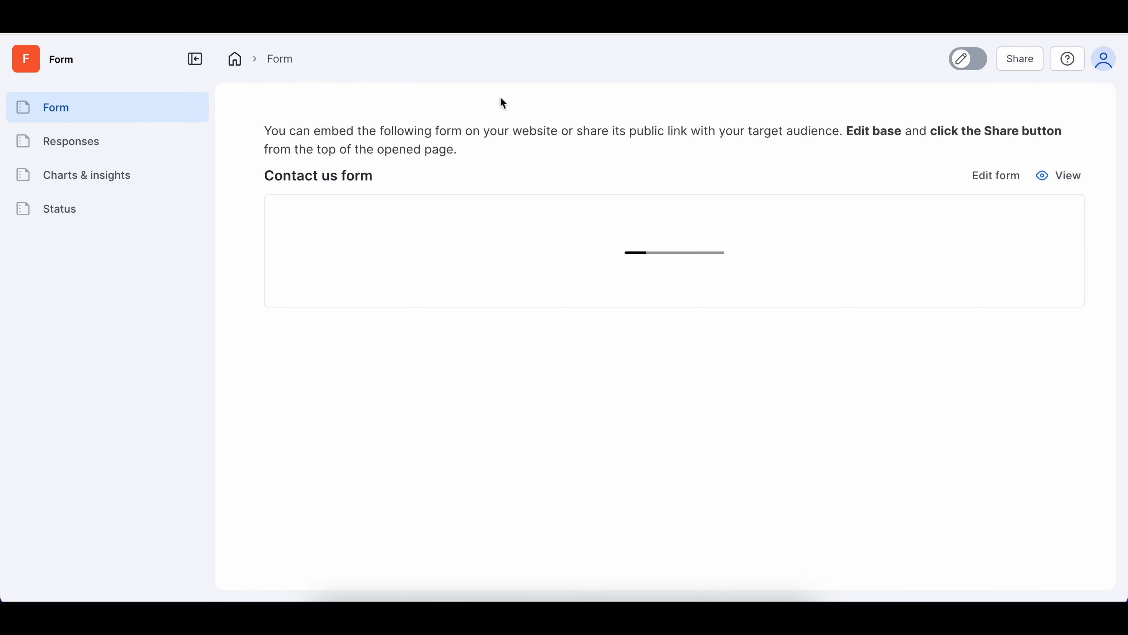
# Insert a table block on a new page, linked to the Lead Generation Form data
pyautogui.click(72, 144)
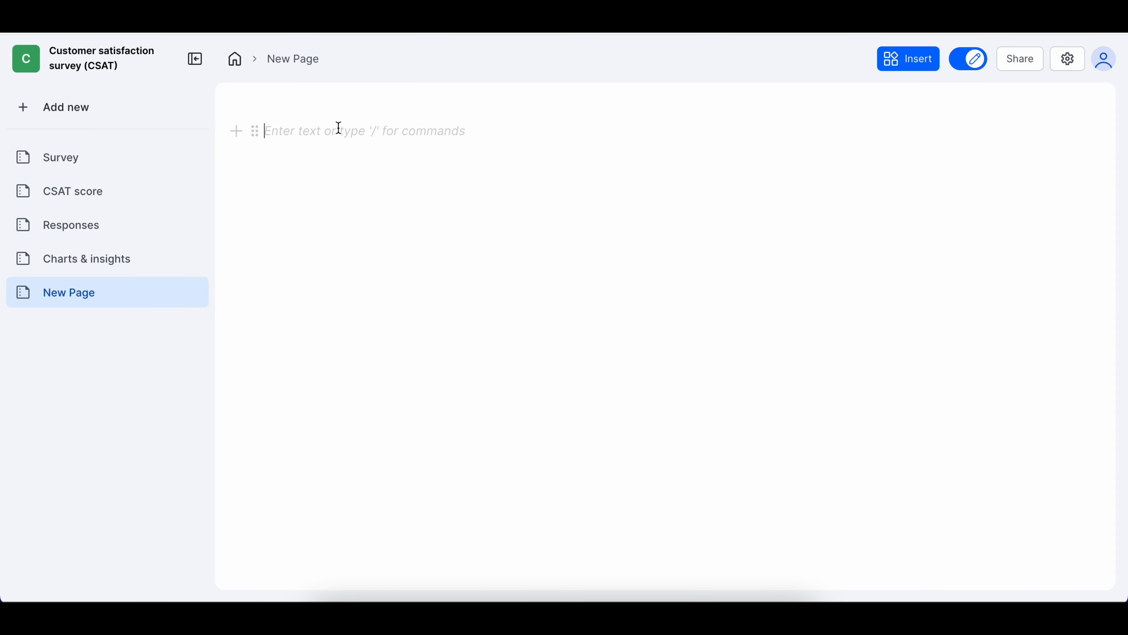
pyautogui.write('/')
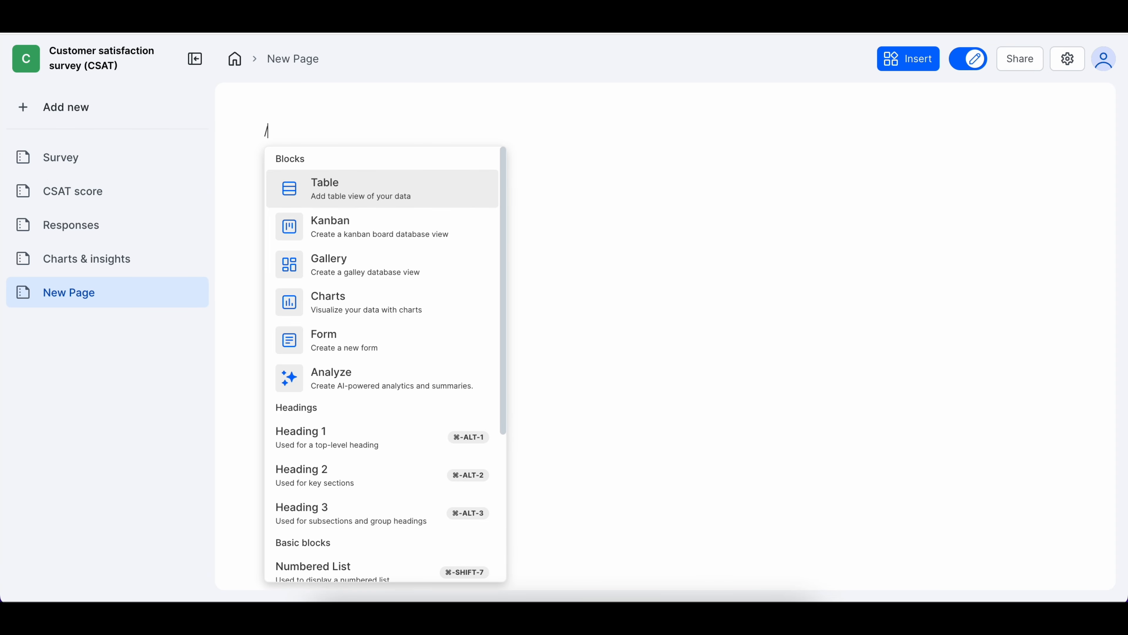
pyautogui.click(367, 198)
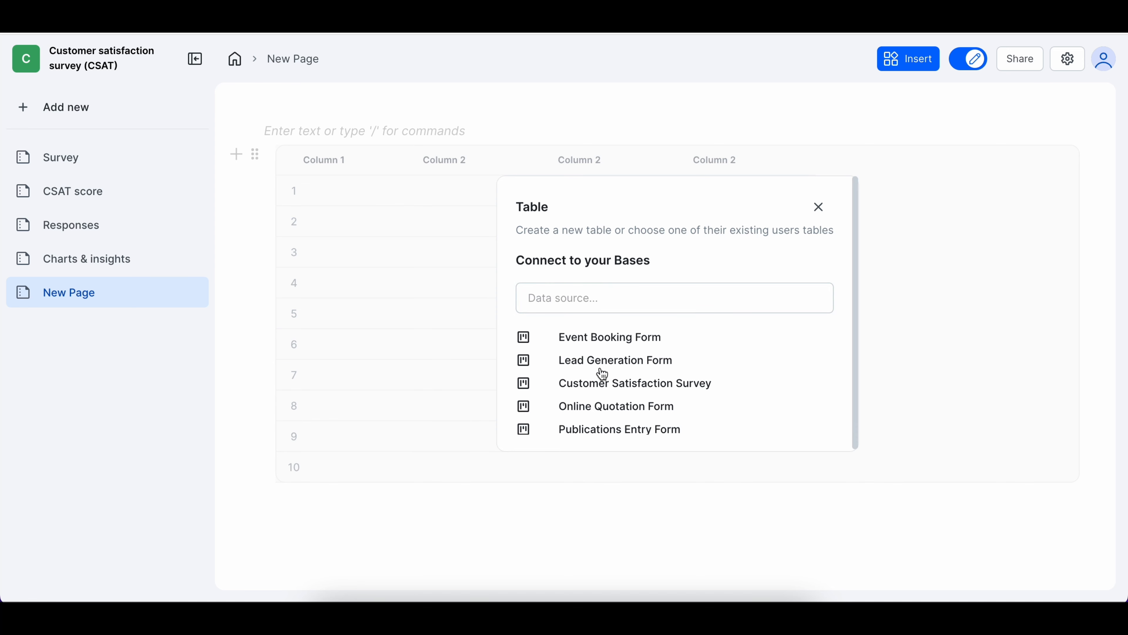
pyautogui.click(623, 299)
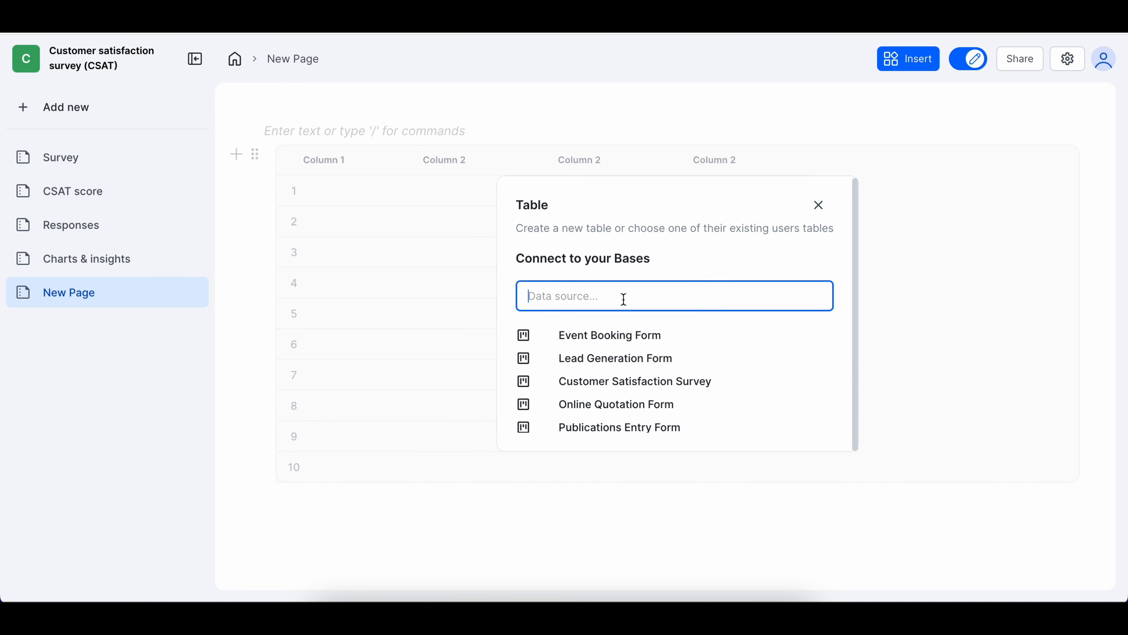
pyautogui.write('lead')
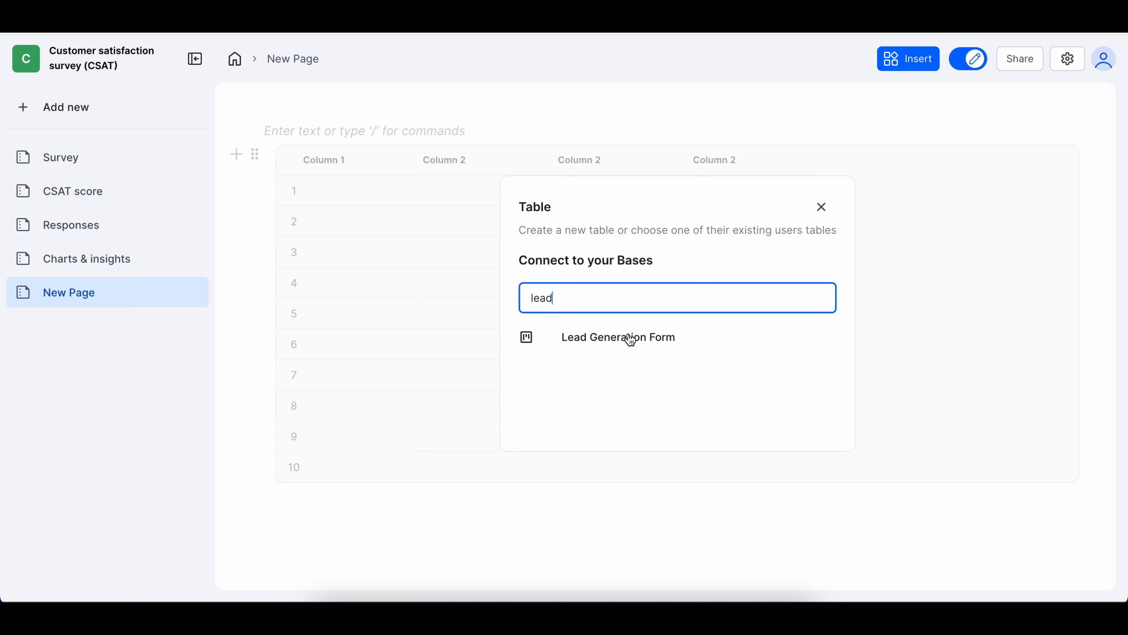
pyautogui.click(631, 340)
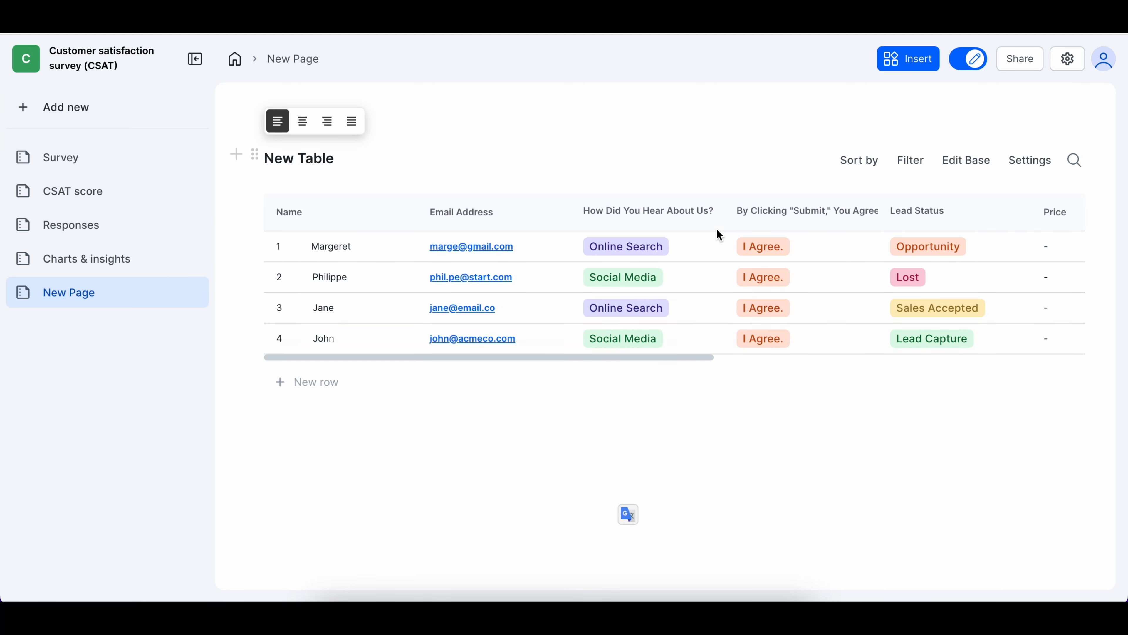
# Retitle the New Table block to 'New responses'
pyautogui.hscroll(3, 728, 308)
pyautogui.hscroll(10, 729, 308)
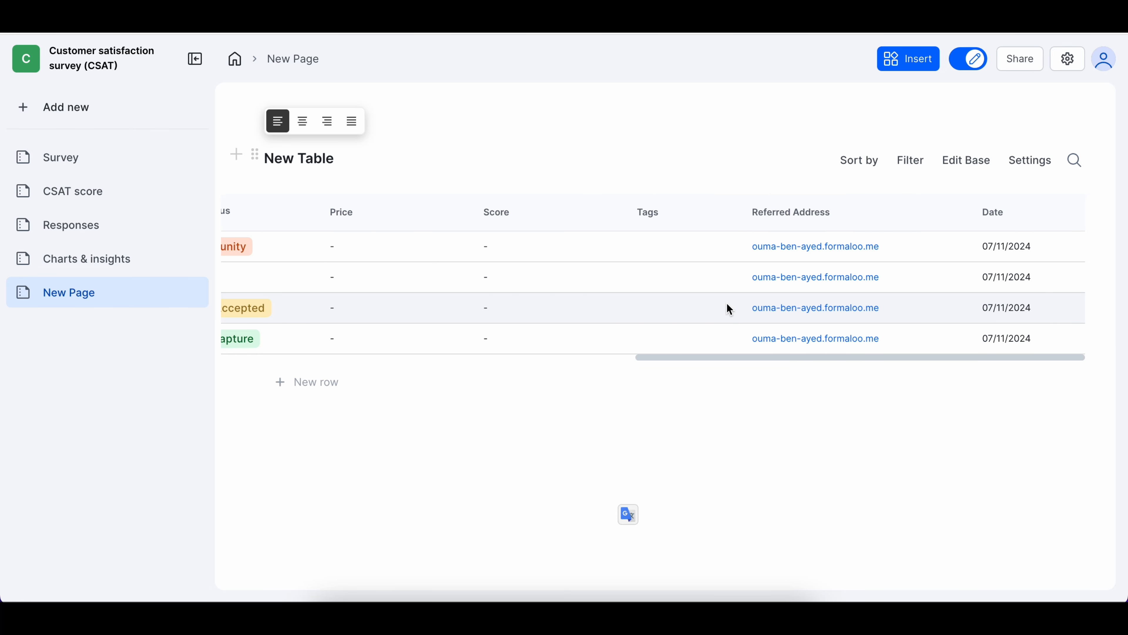
pyautogui.hscroll(-10, 720, 308)
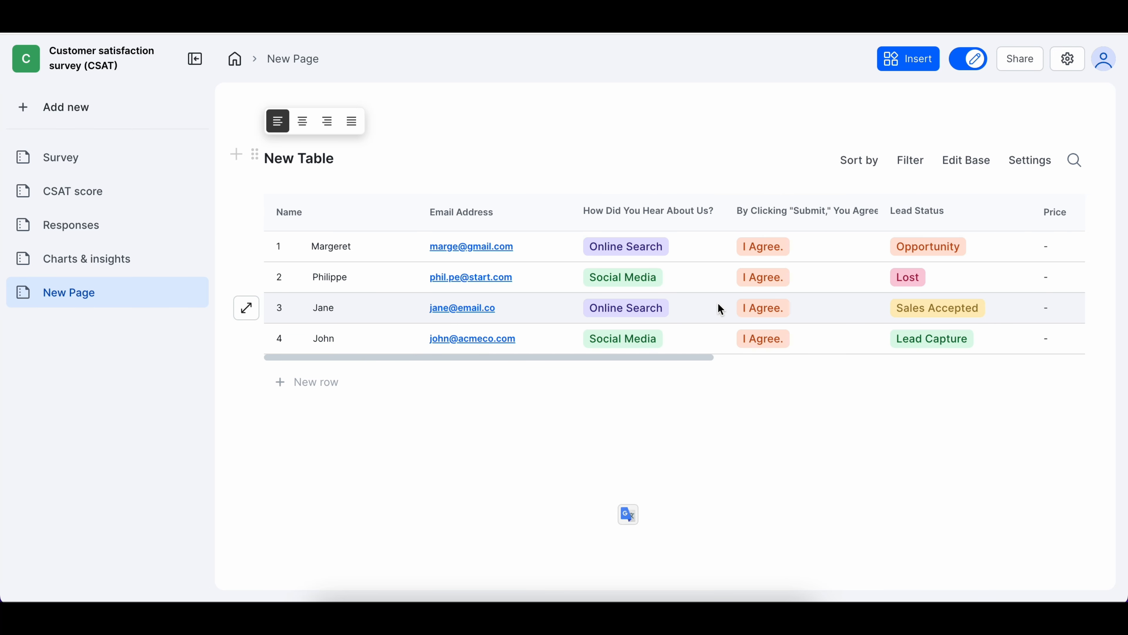
pyautogui.click(338, 159)
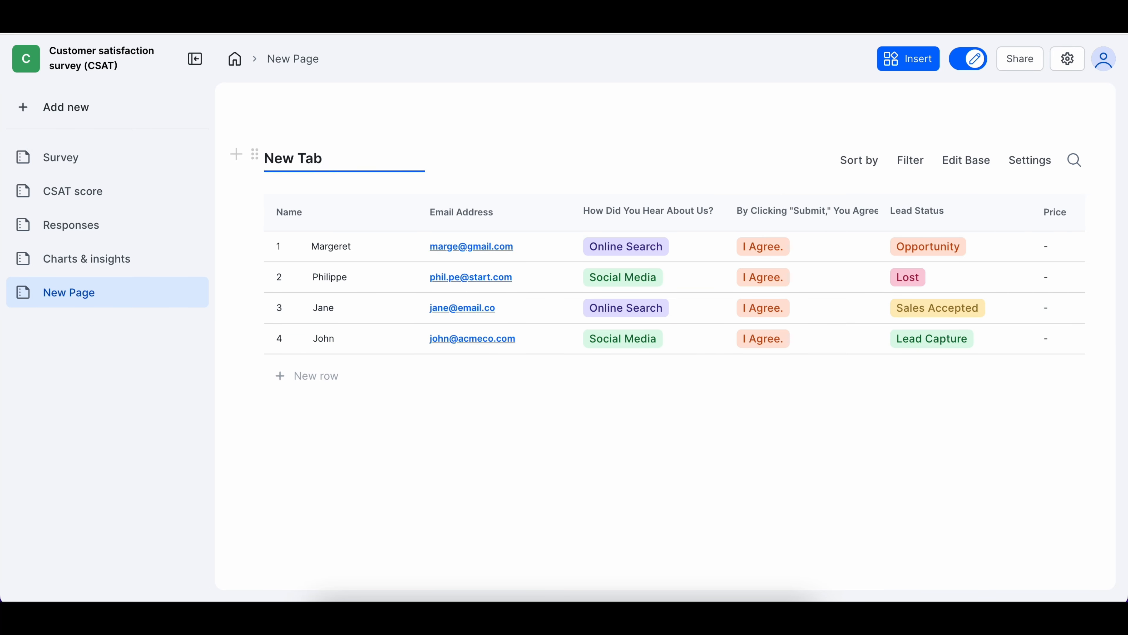
pyautogui.write('respons')
pyautogui.write('es')
# Rename the New Page in the sidebar to 'Leads'
pyautogui.doubleClick(91, 293)
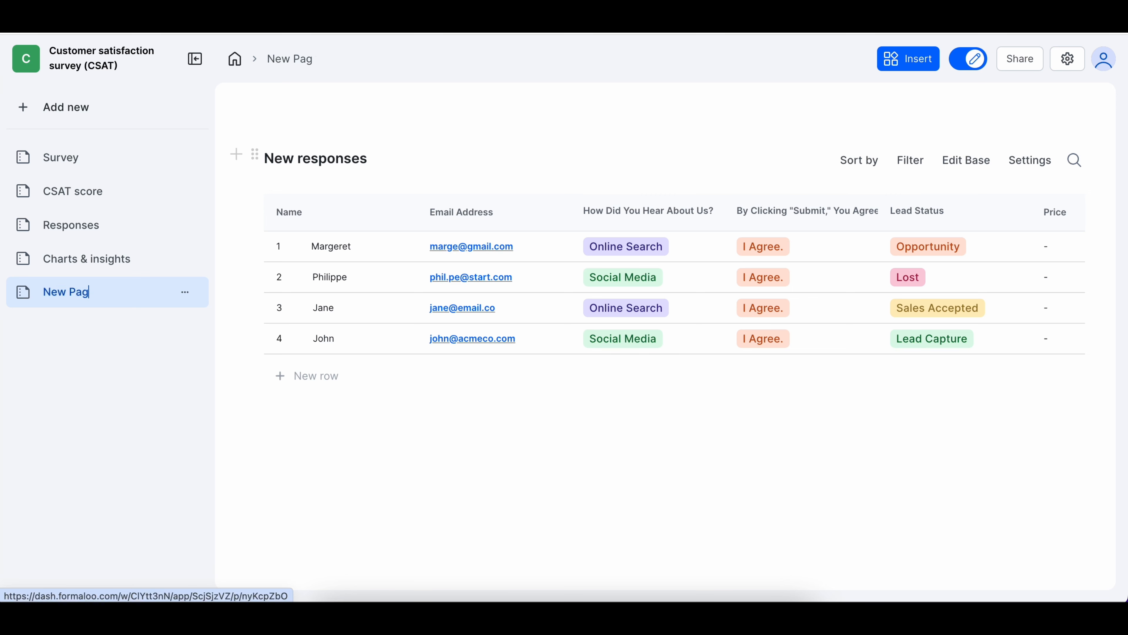
pyautogui.write('Ne')
pyautogui.press('BackSpace')
pyautogui.press('BackSpace')
pyautogui.write('Leads table')
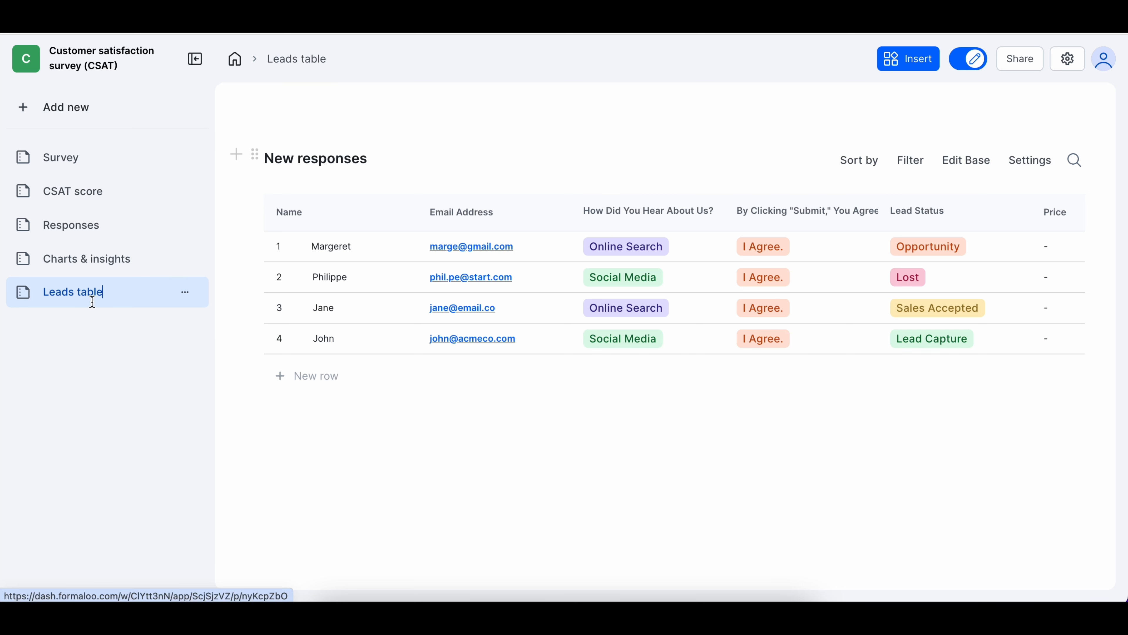
pyautogui.press('Return')
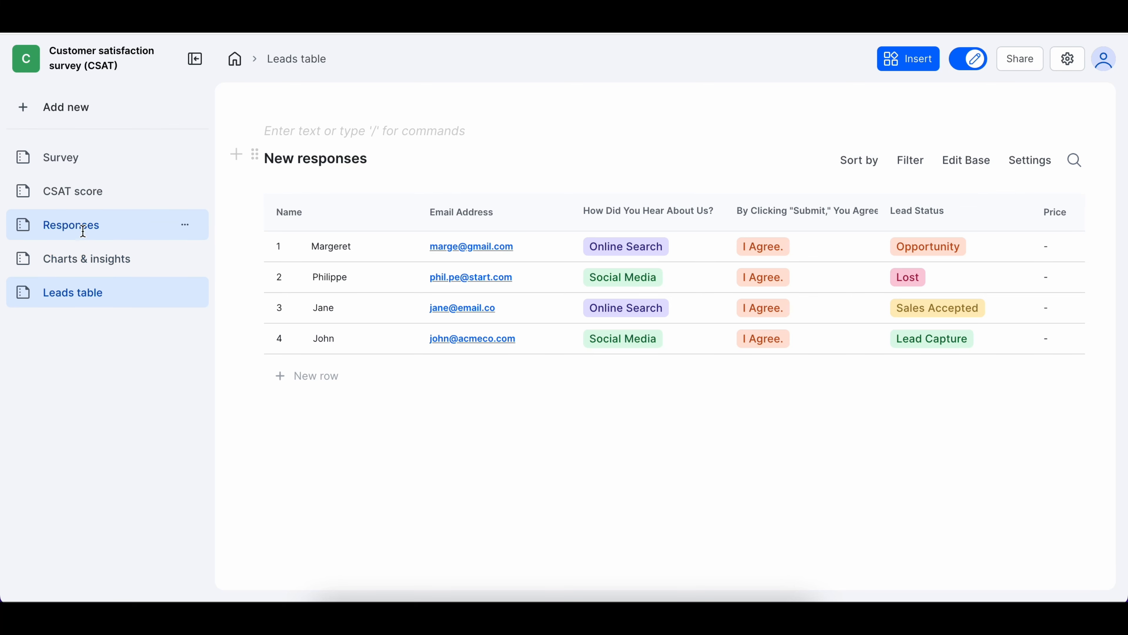
# Return to the CSAT base's Responses page from the sidebar
pyautogui.click(81, 227)
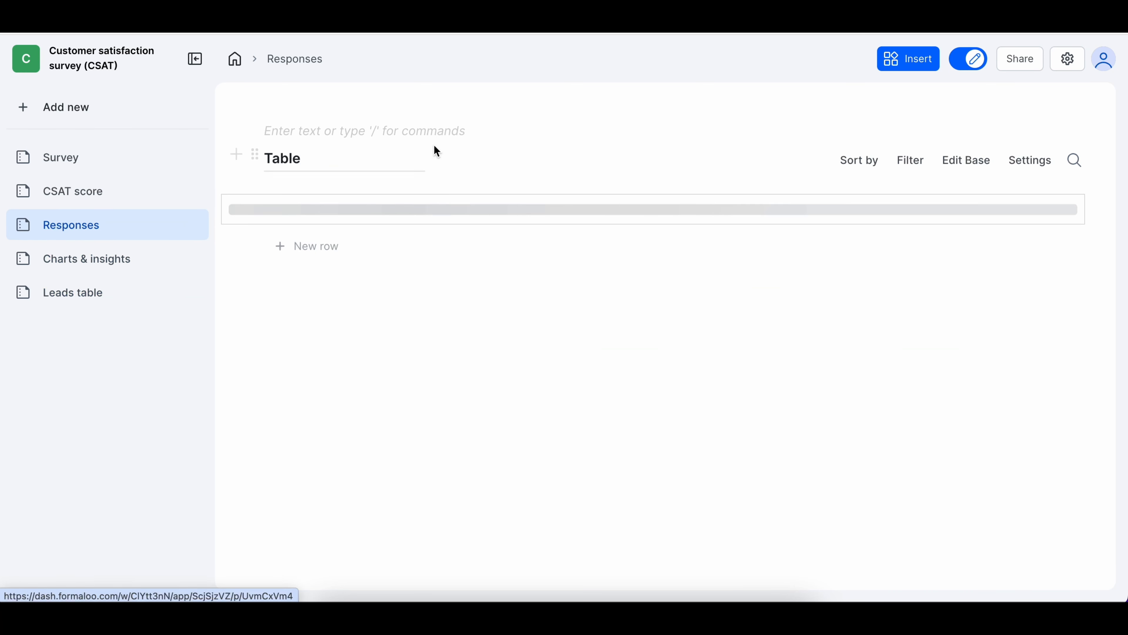
# Tag response 1 as Thumbs Up
pyautogui.click(247, 265)
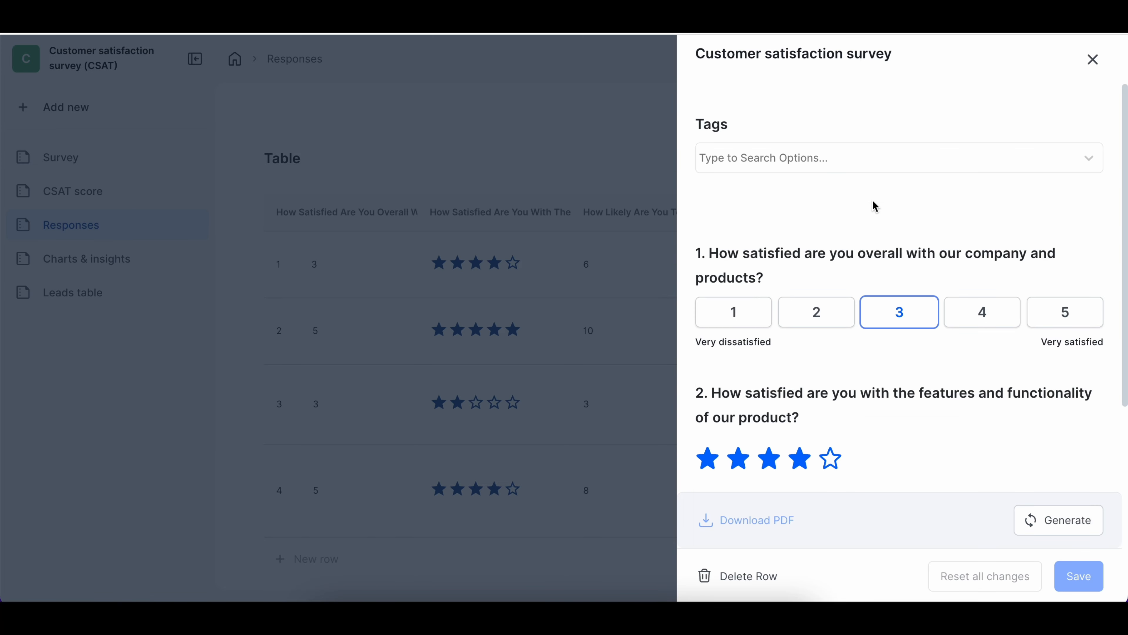
pyautogui.click(870, 168)
pyautogui.write('Thumbs up')
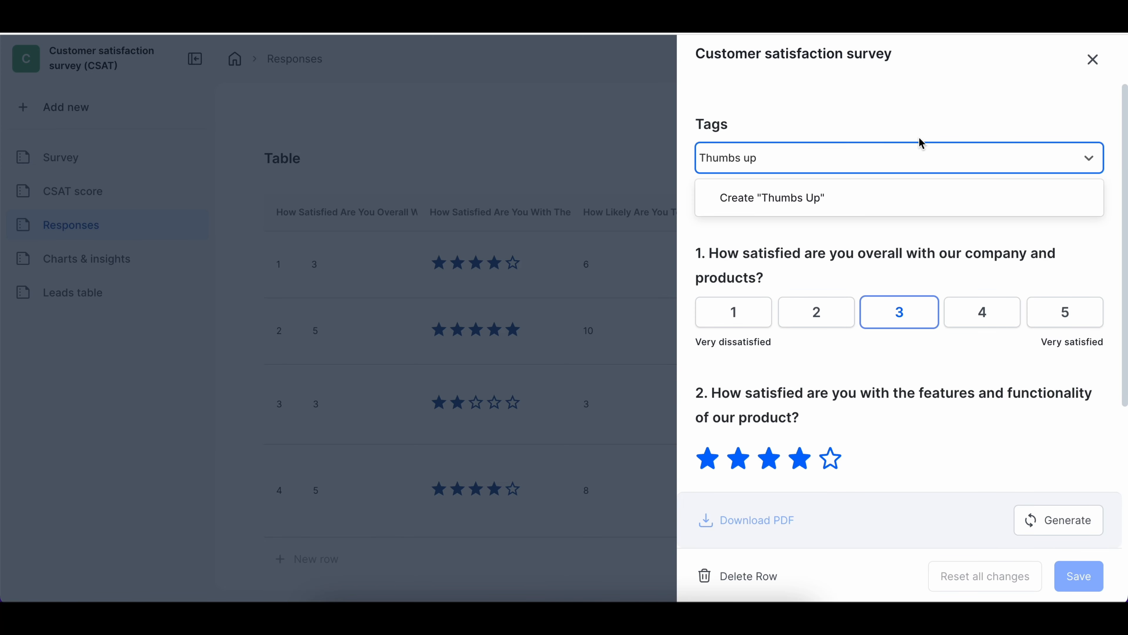
pyautogui.press('Return')
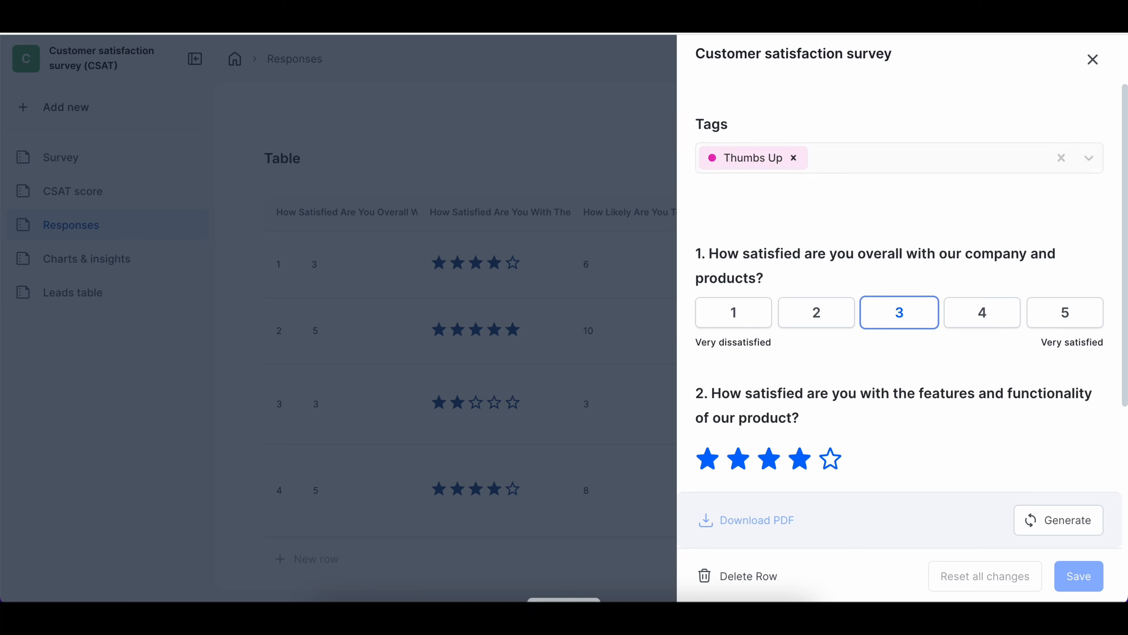
pyautogui.click(1092, 60)
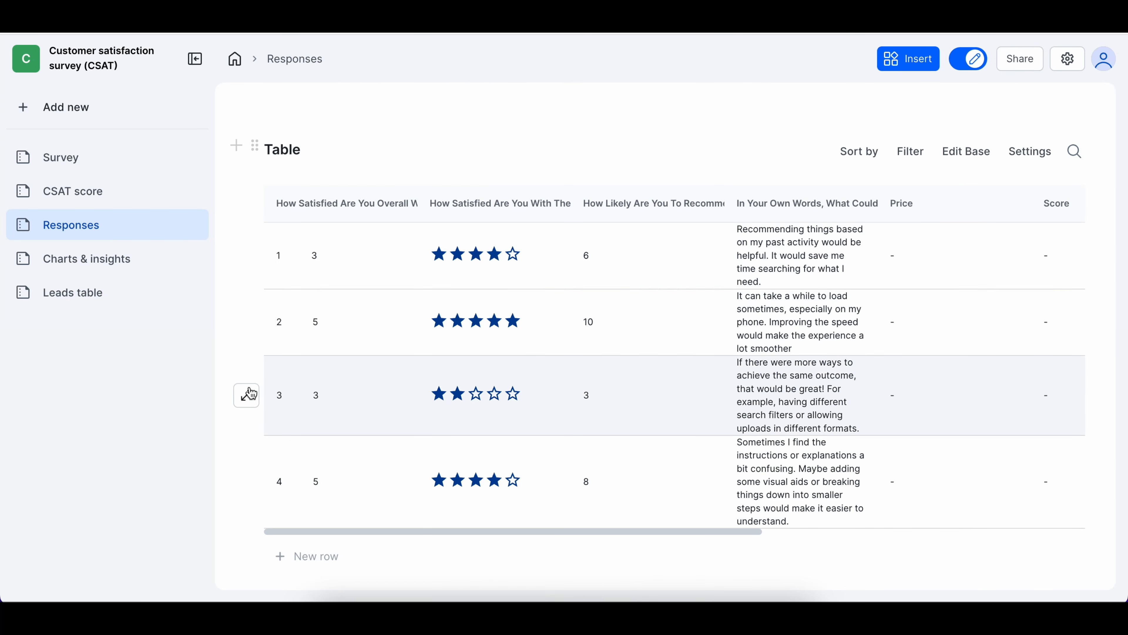
# Create a new 'Thumbs Down' tag and apply it to response 3
pyautogui.click(248, 394)
pyautogui.click(828, 158)
pyautogui.write('thumbs ')
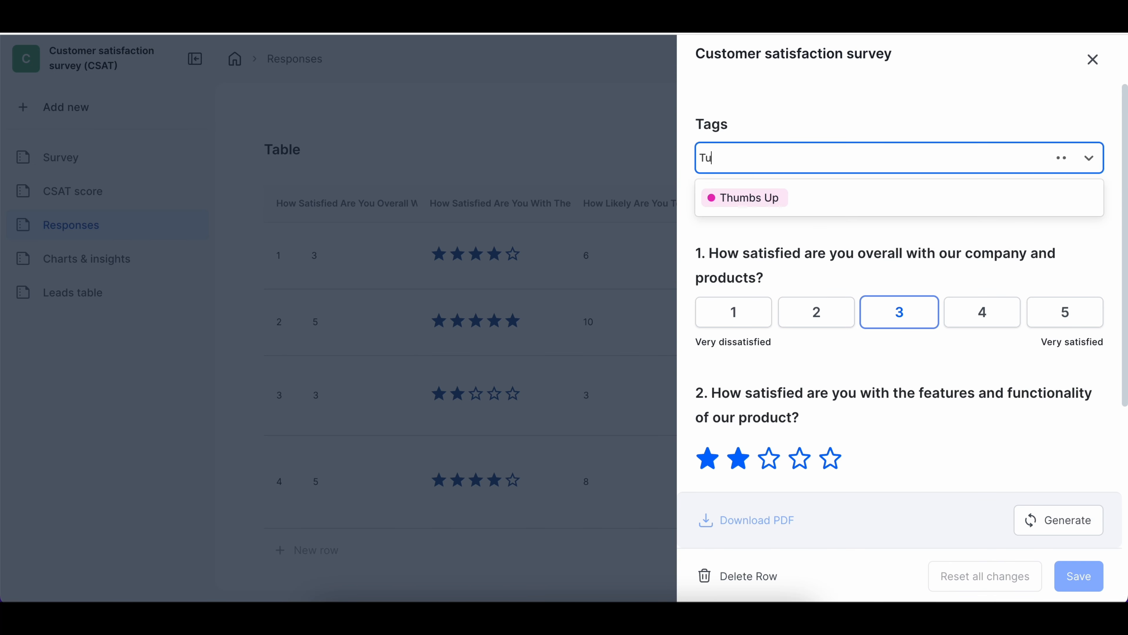
pyautogui.write('down')
pyautogui.press('Return')
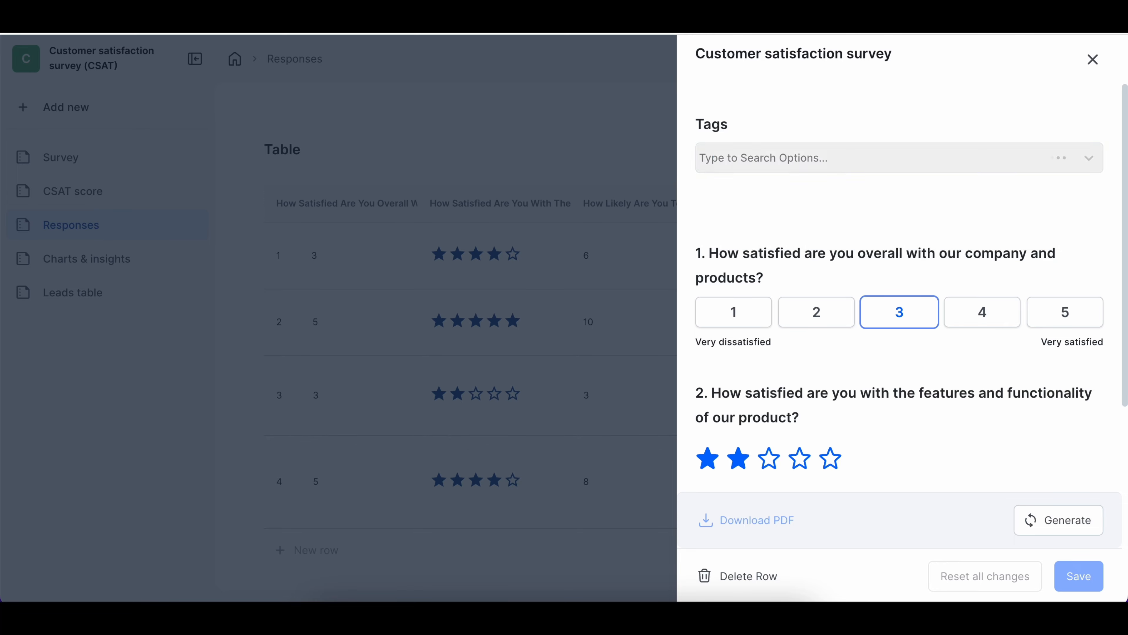
pyautogui.click(1092, 59)
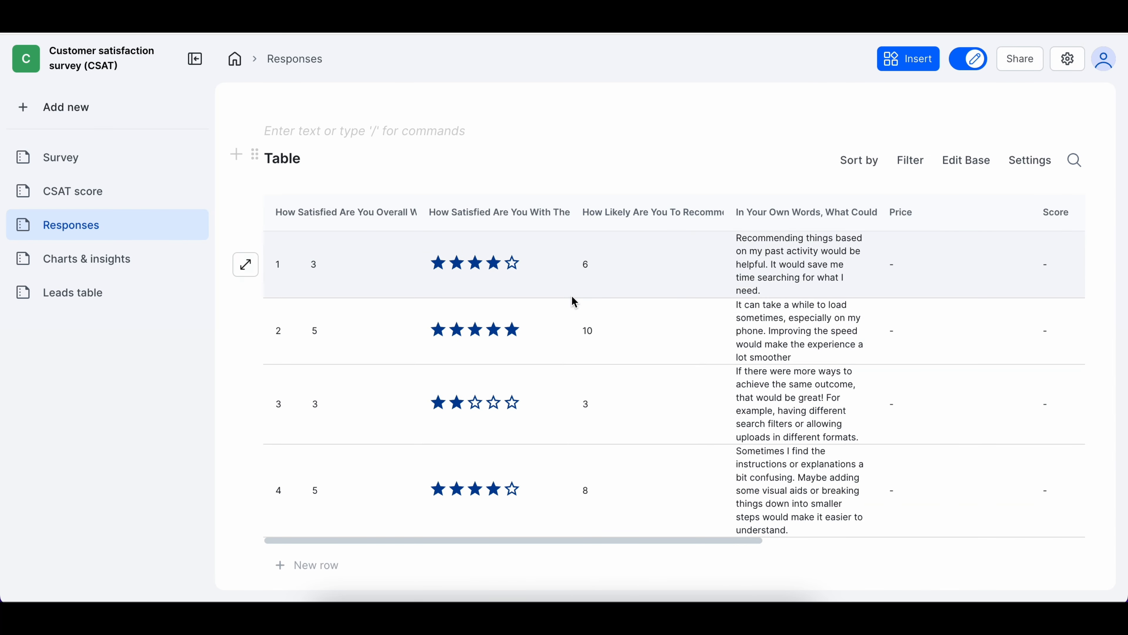
pyautogui.hscroll(10, 571, 295)
pyautogui.hscroll(-10, 645, 347)
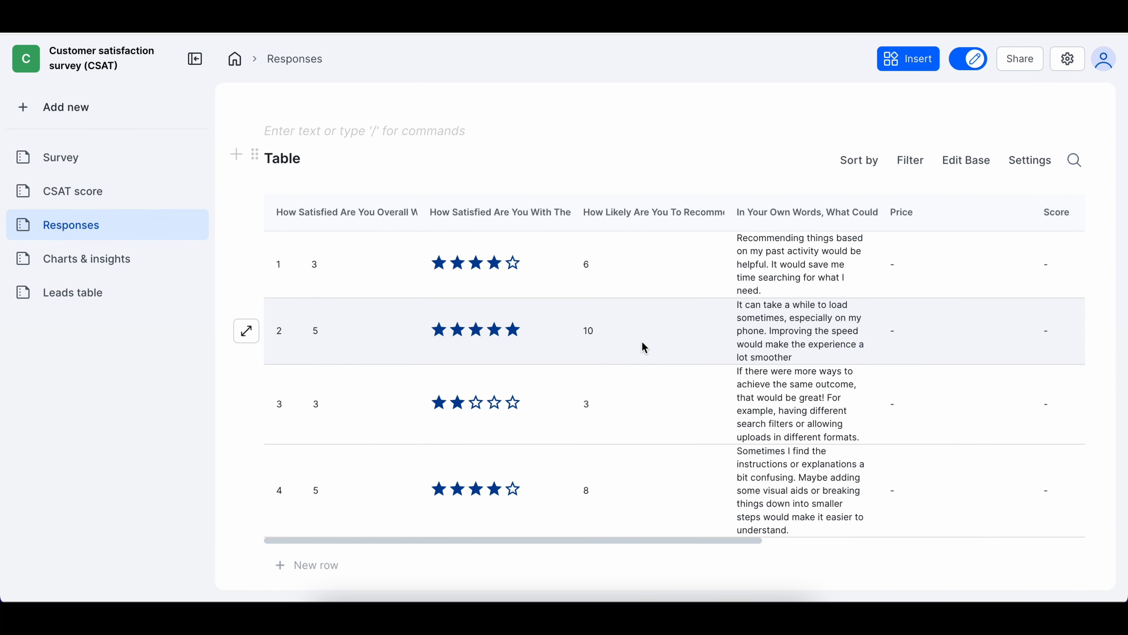
# Tag responses 2 and 4 as Thumbs Up
pyautogui.click(247, 331)
pyautogui.click(798, 161)
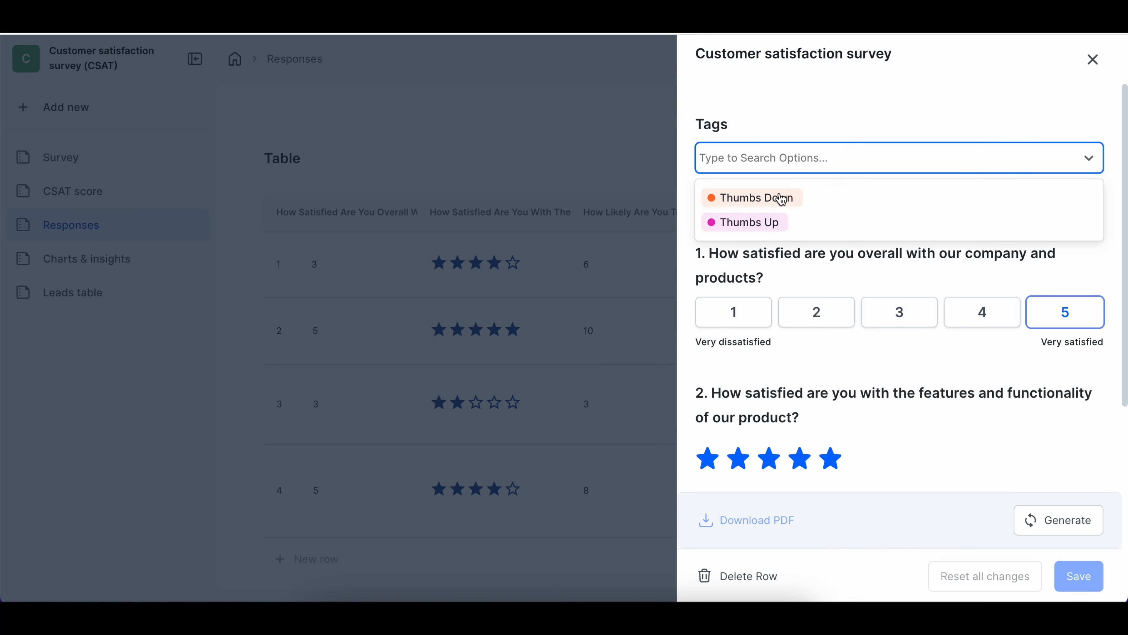
pyautogui.click(778, 222)
pyautogui.click(1093, 59)
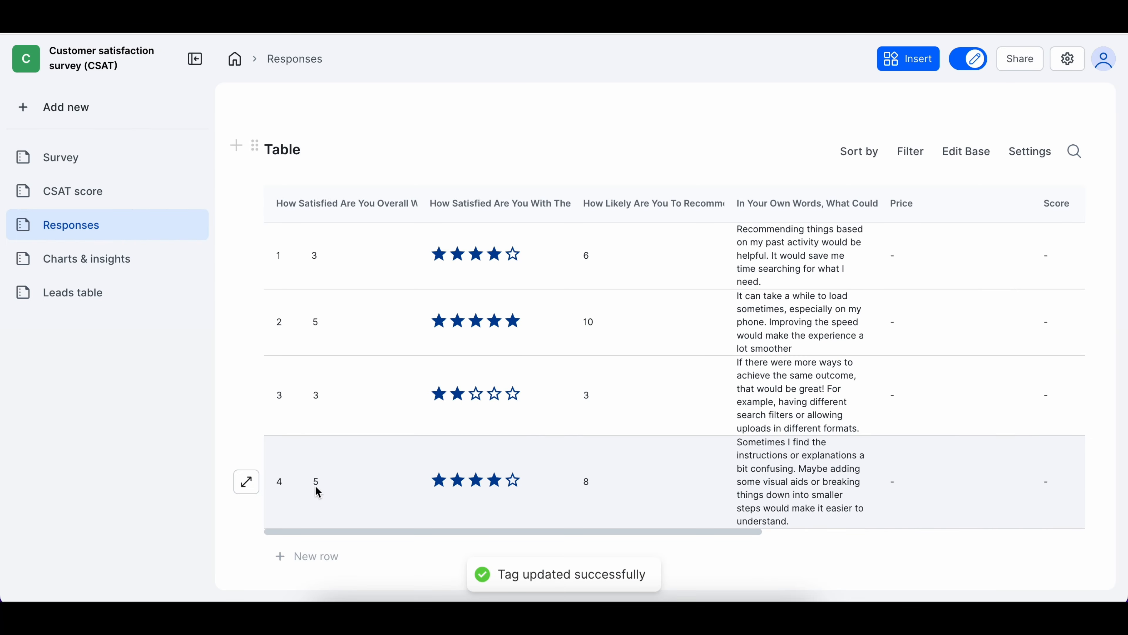
pyautogui.click(246, 482)
pyautogui.click(868, 161)
pyautogui.click(766, 222)
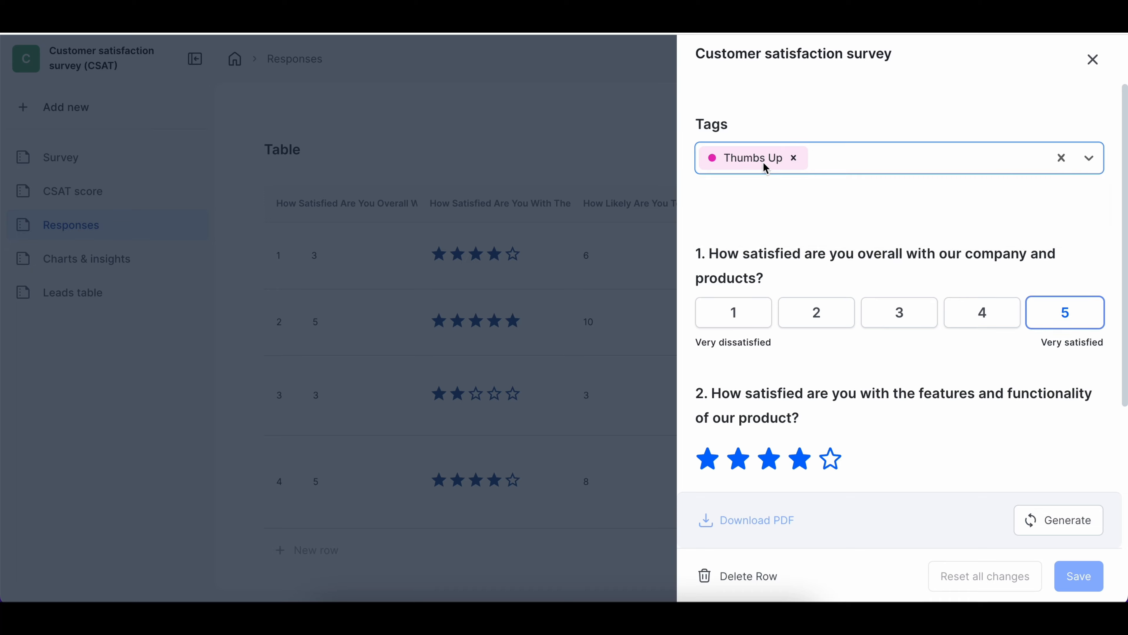
pyautogui.click(1092, 59)
# Switch to the Leads table page and open its filter settings
pyautogui.hscroll(10, 793, 340)
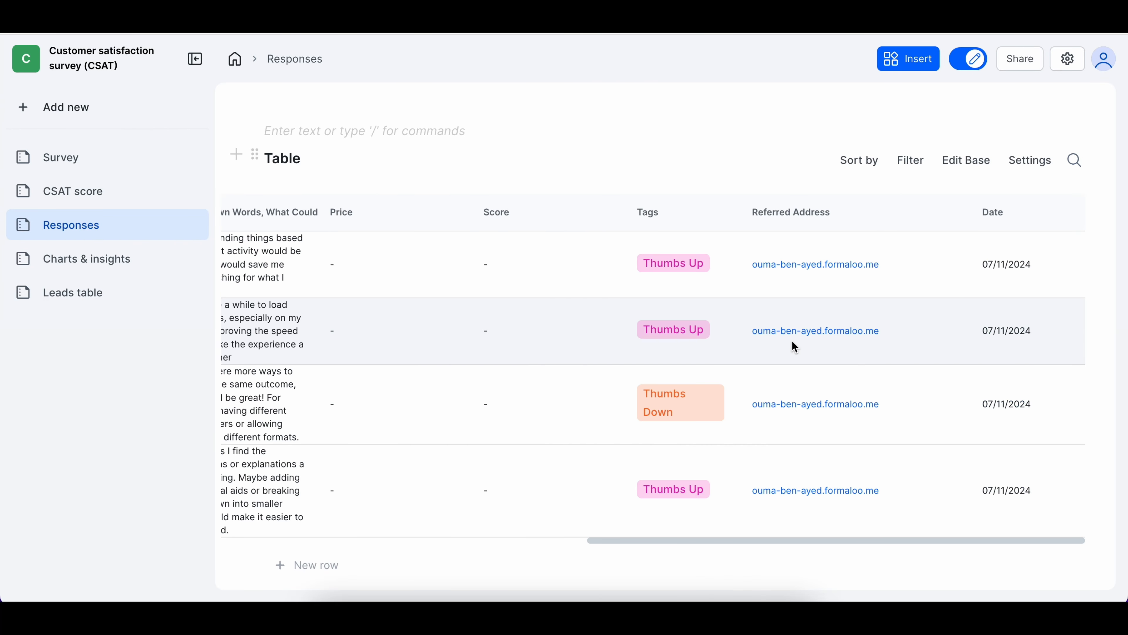
pyautogui.hscroll(-10, 792, 341)
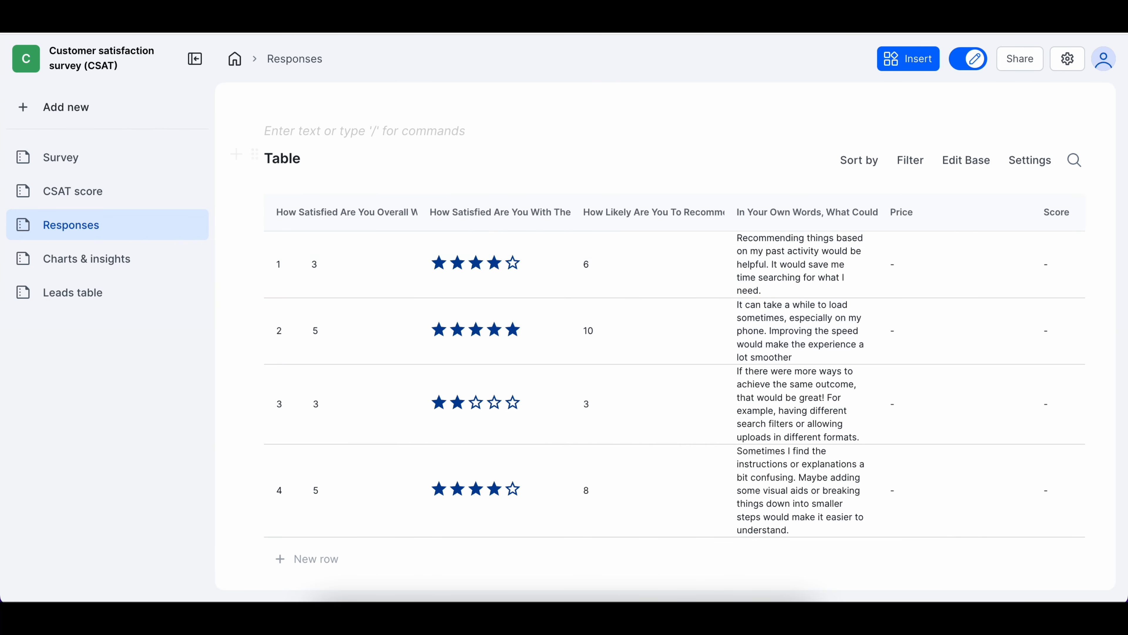
pyautogui.click(72, 293)
pyautogui.click(911, 160)
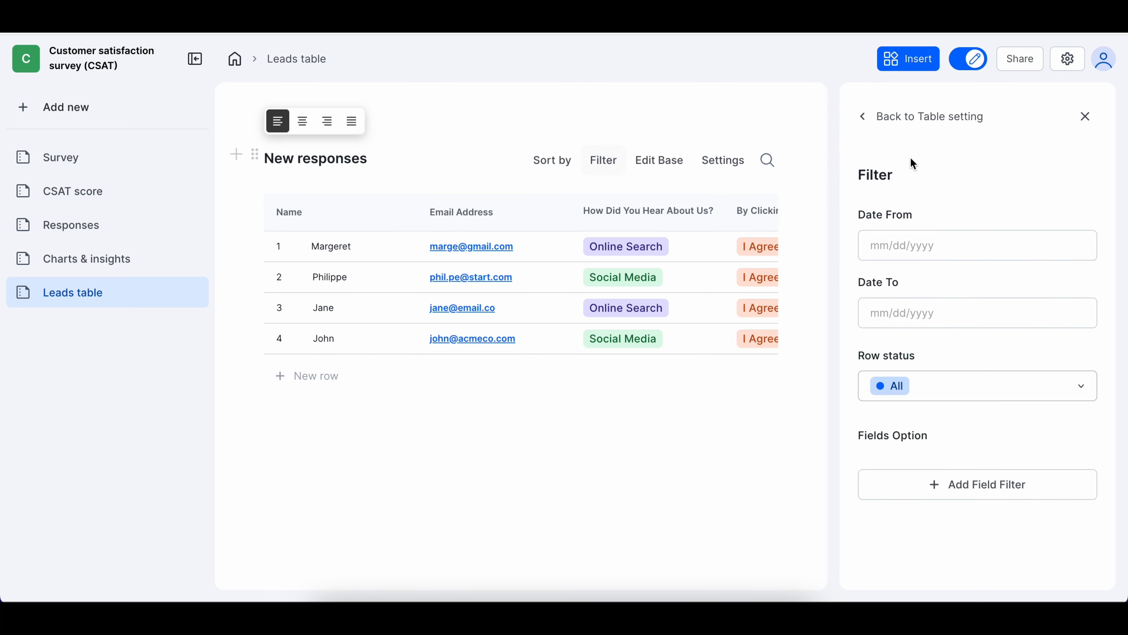
# Filter leads on How Did You Hear About Us? set to Social media
pyautogui.click(914, 242)
pyautogui.click(983, 191)
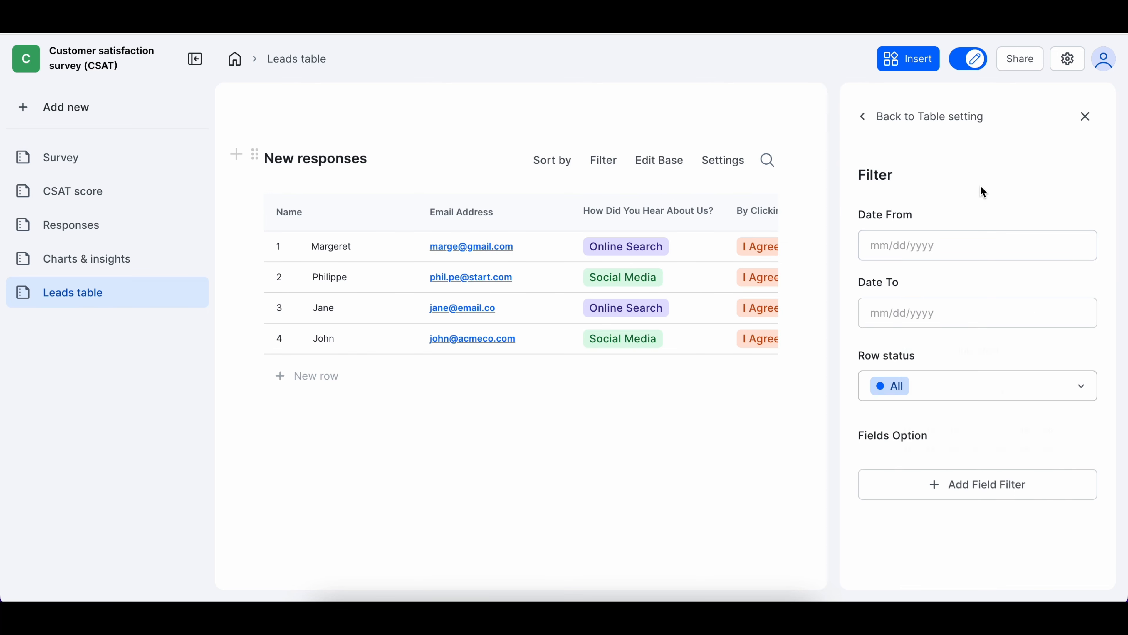
pyautogui.click(1000, 486)
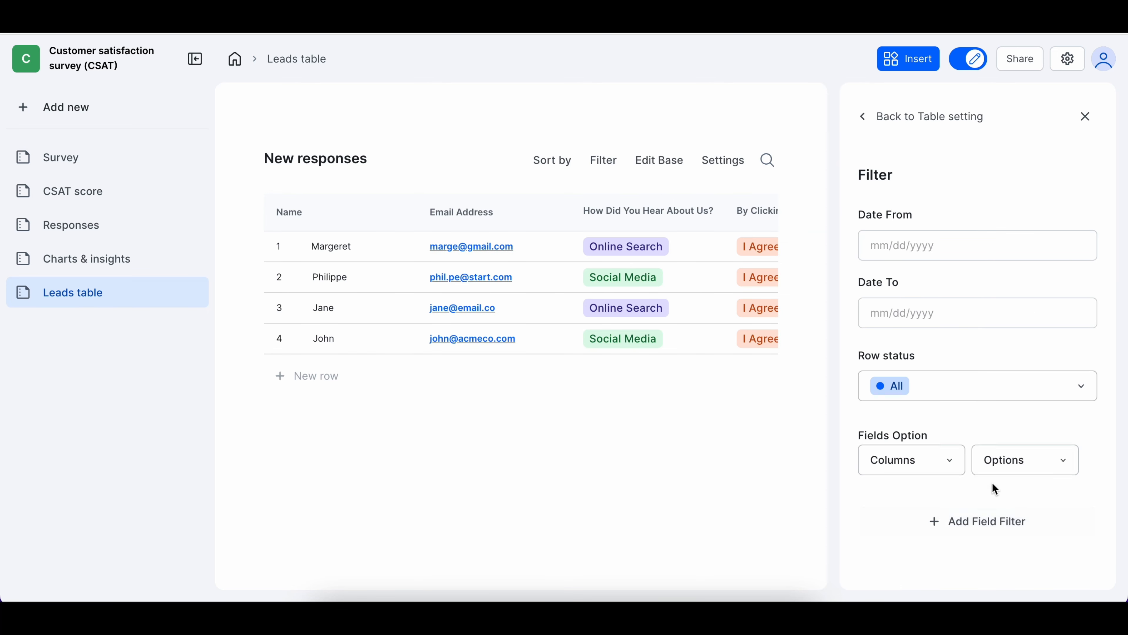
pyautogui.click(932, 465)
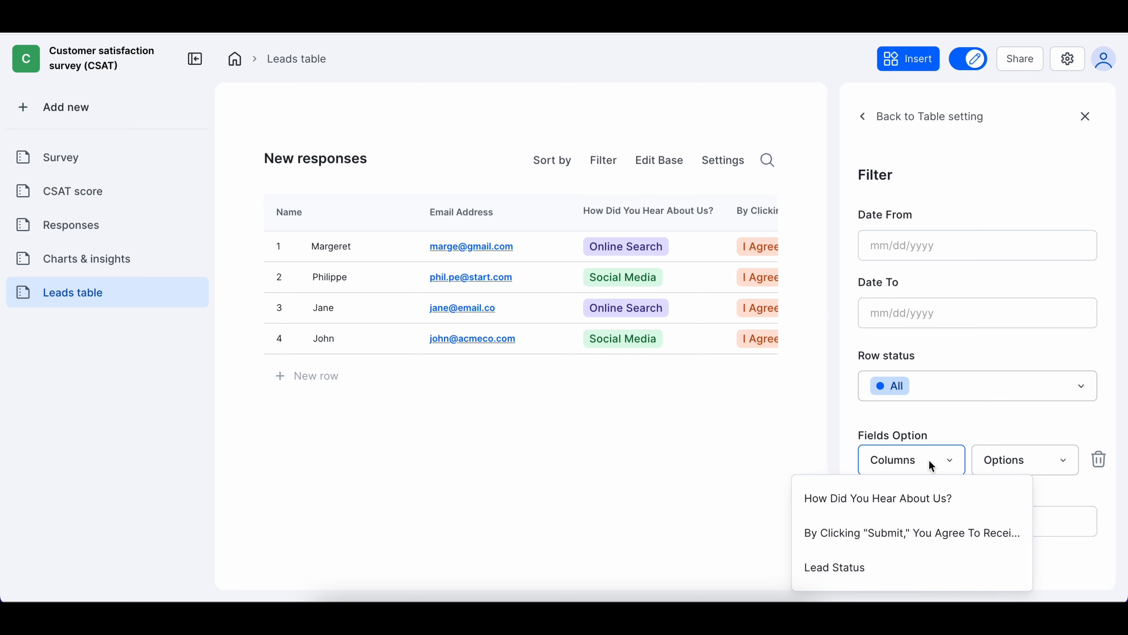
pyautogui.click(931, 499)
pyautogui.click(1027, 474)
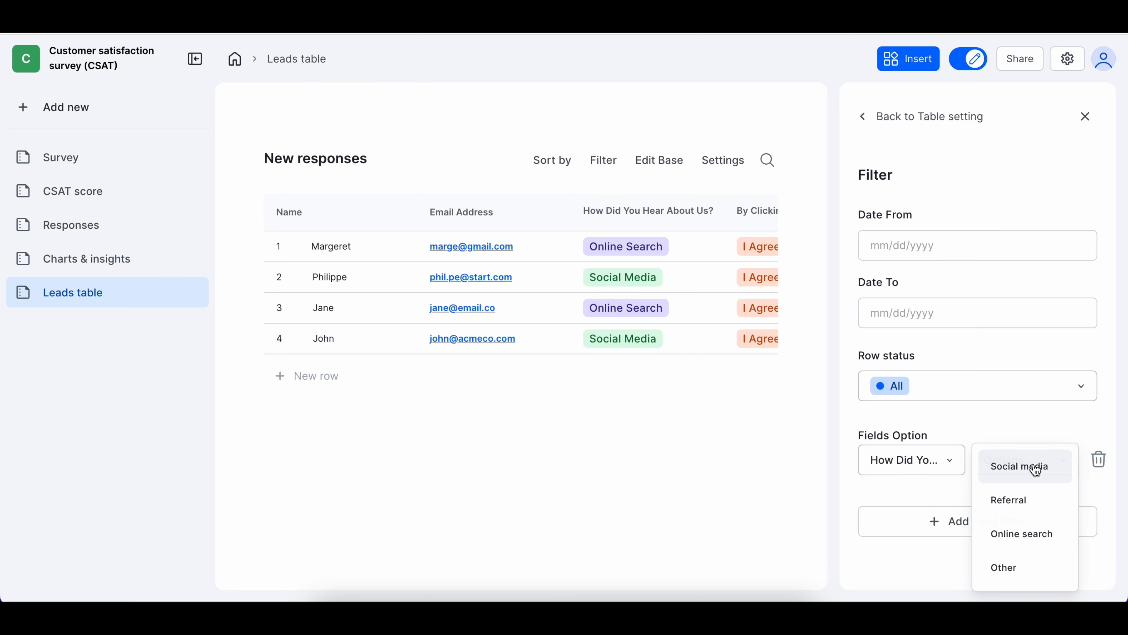
pyautogui.click(1036, 470)
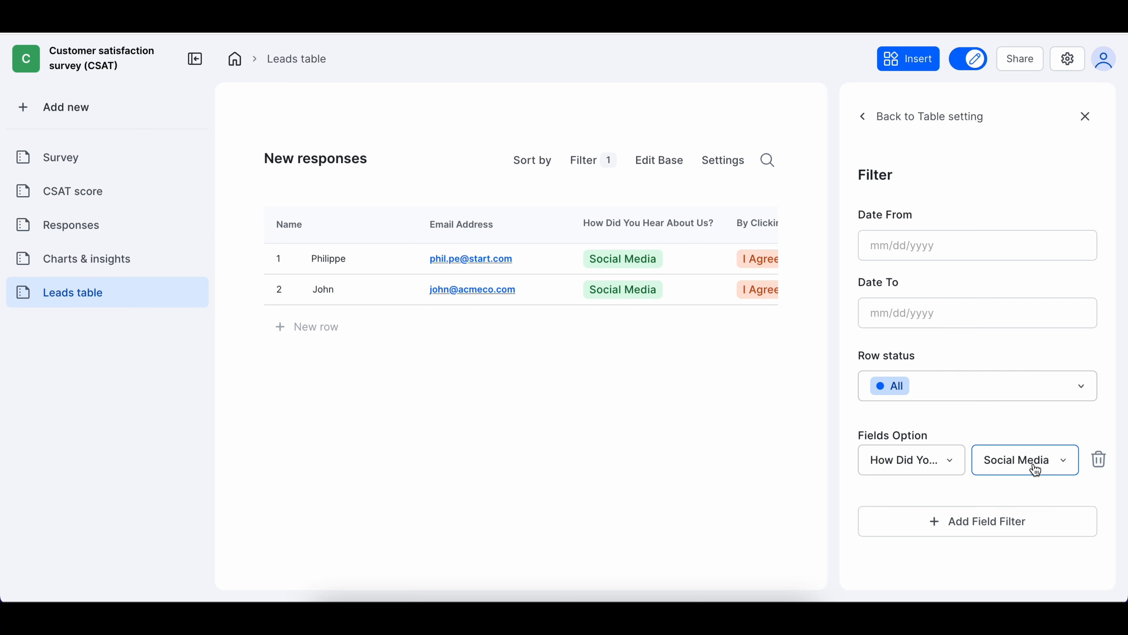
# Switch the filter to Online search, then clear it to show all four leads
pyautogui.click(1036, 470)
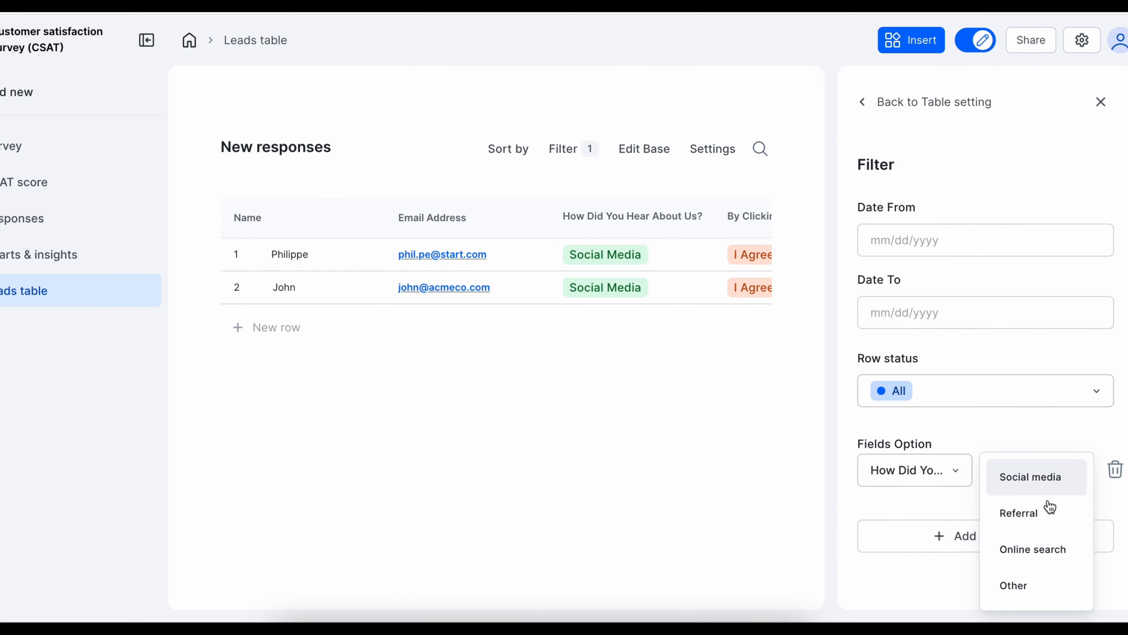
pyautogui.click(1035, 537)
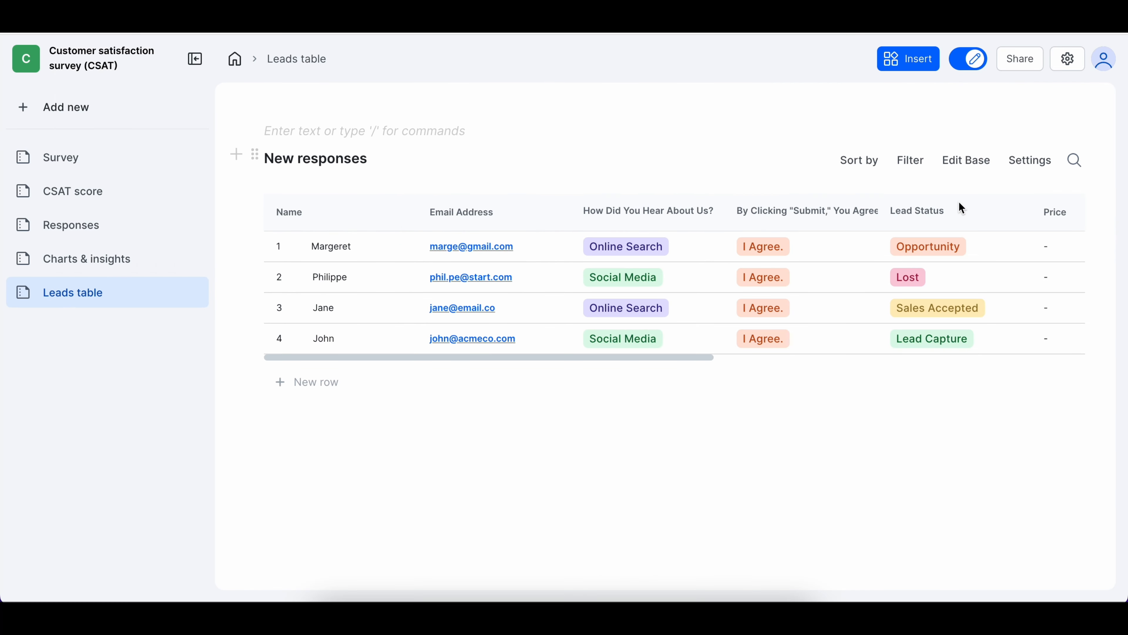
pyautogui.hscroll(5, 890, 318)
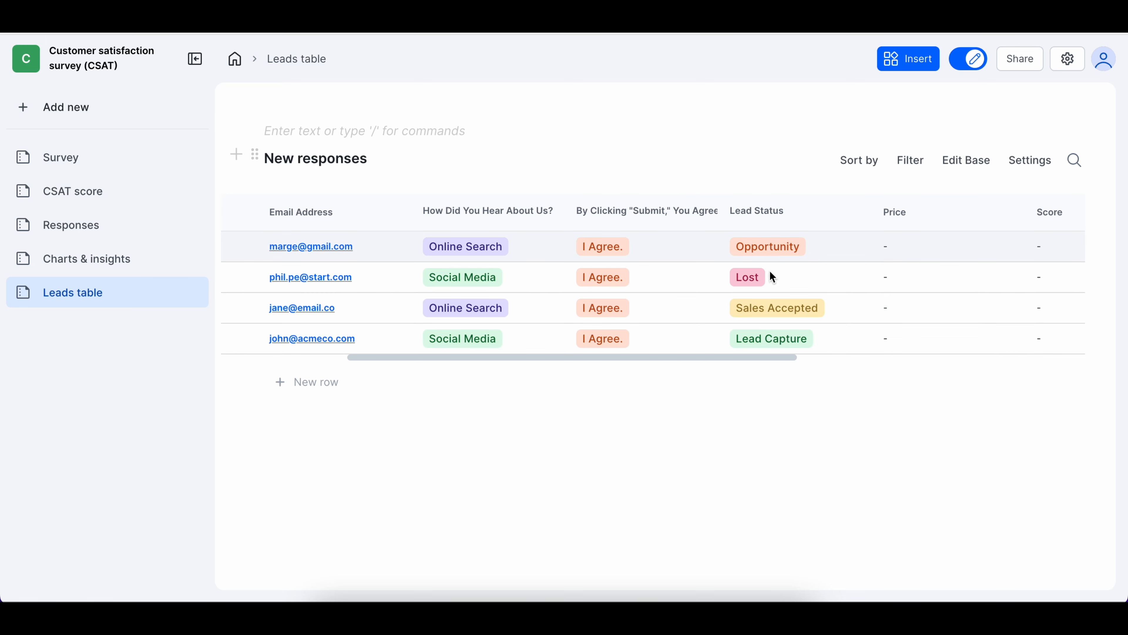
pyautogui.click(770, 306)
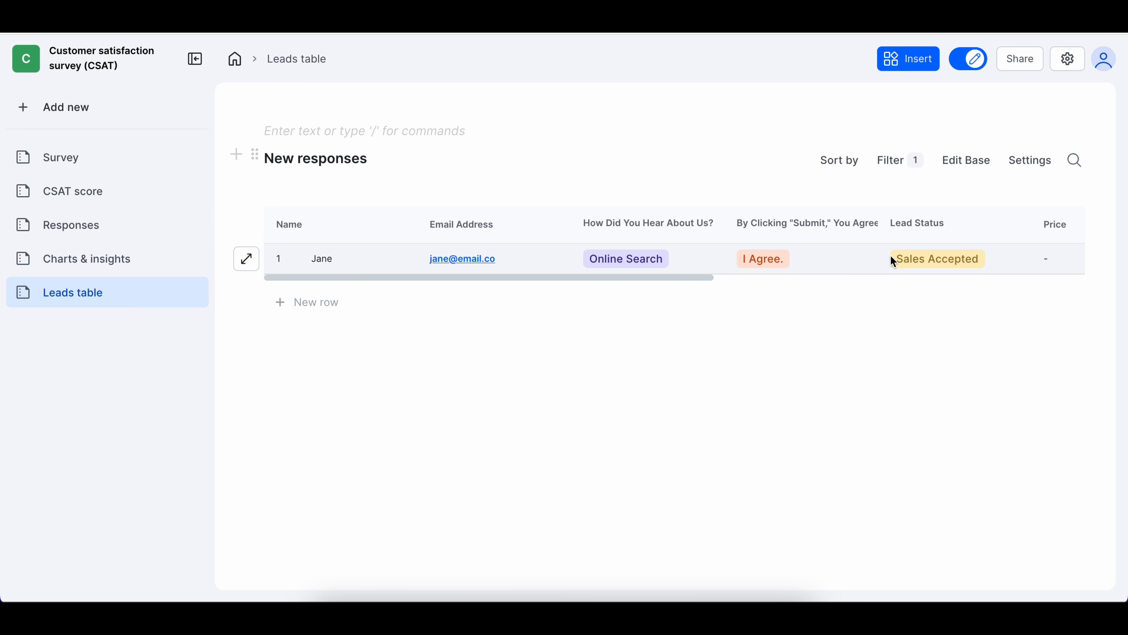
# Sort the leads table by Name, reversed to descending order
pyautogui.click(860, 161)
pyautogui.click(922, 209)
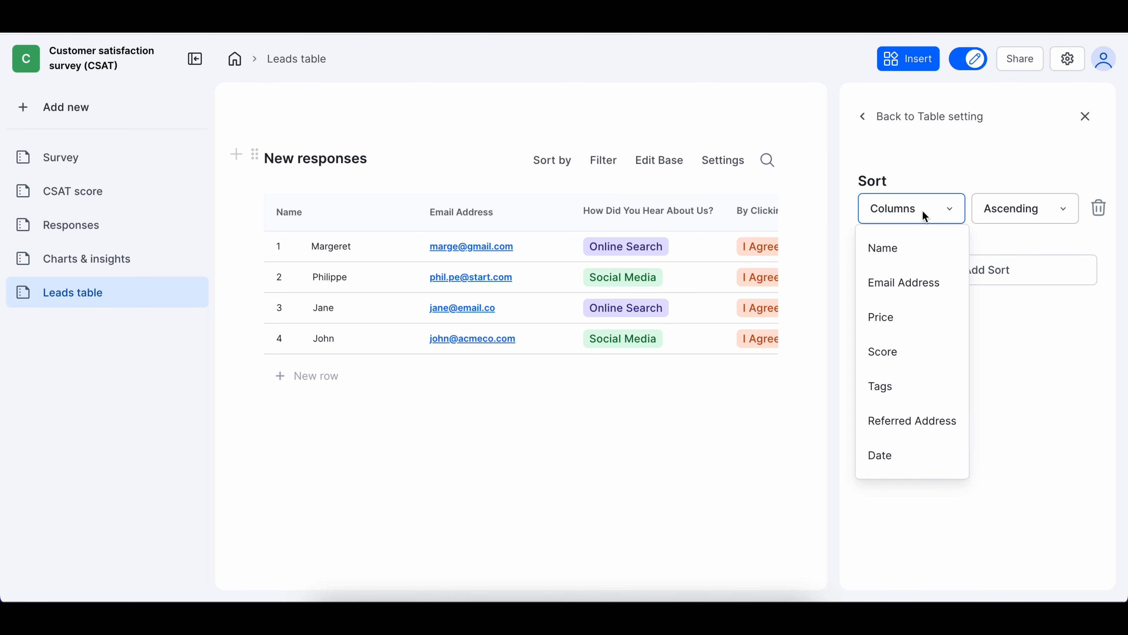
pyautogui.click(913, 247)
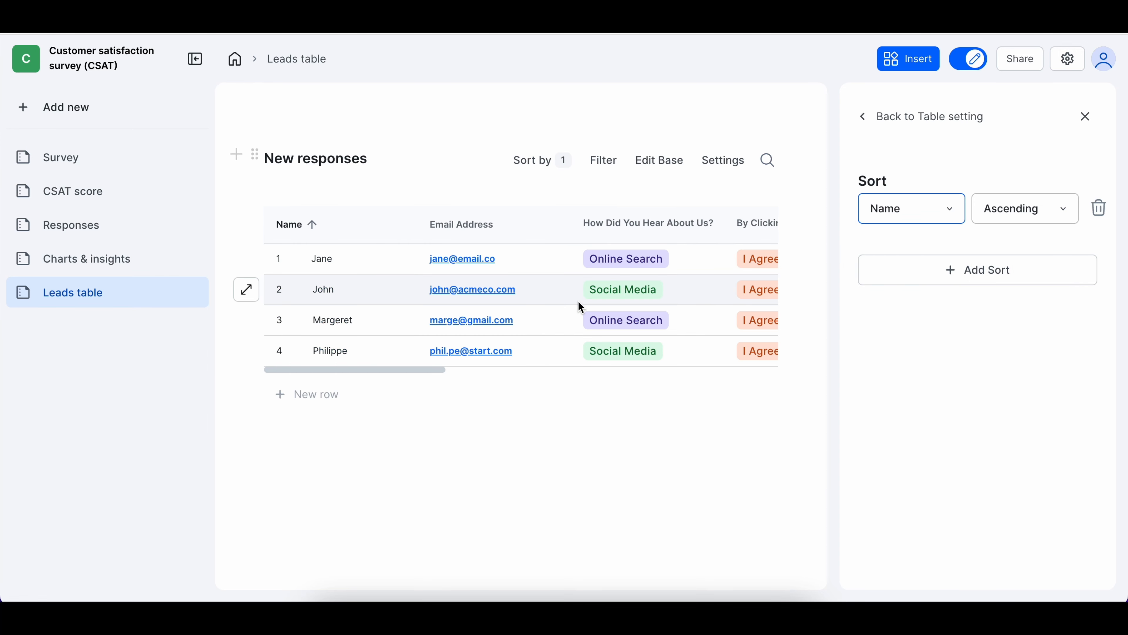
pyautogui.click(311, 226)
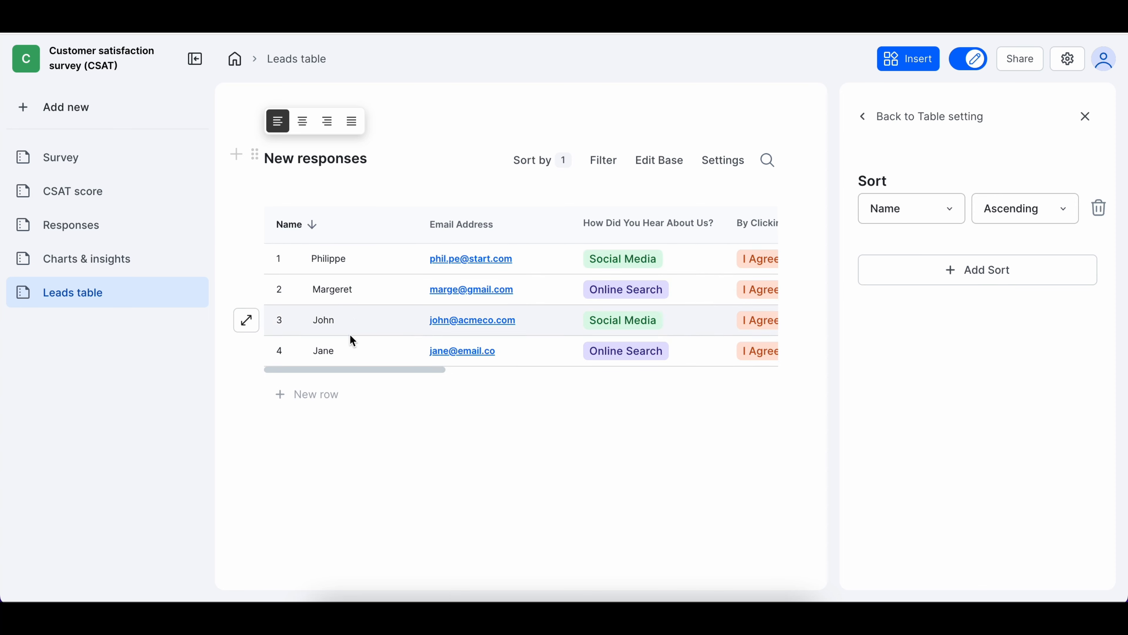
pyautogui.click(1085, 116)
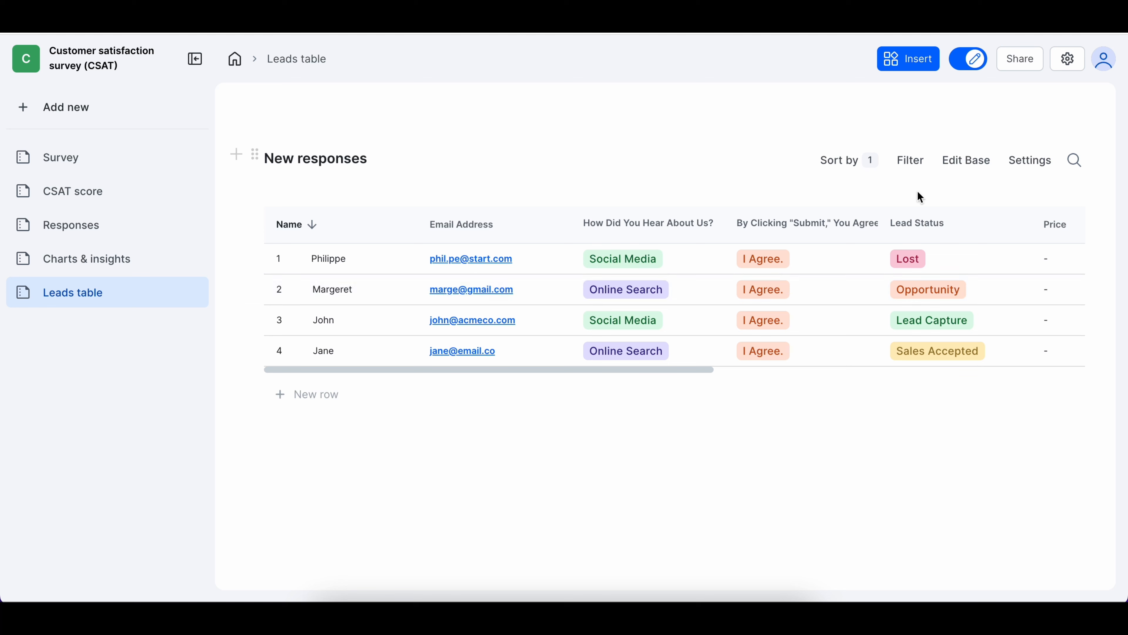
pyautogui.click(1029, 160)
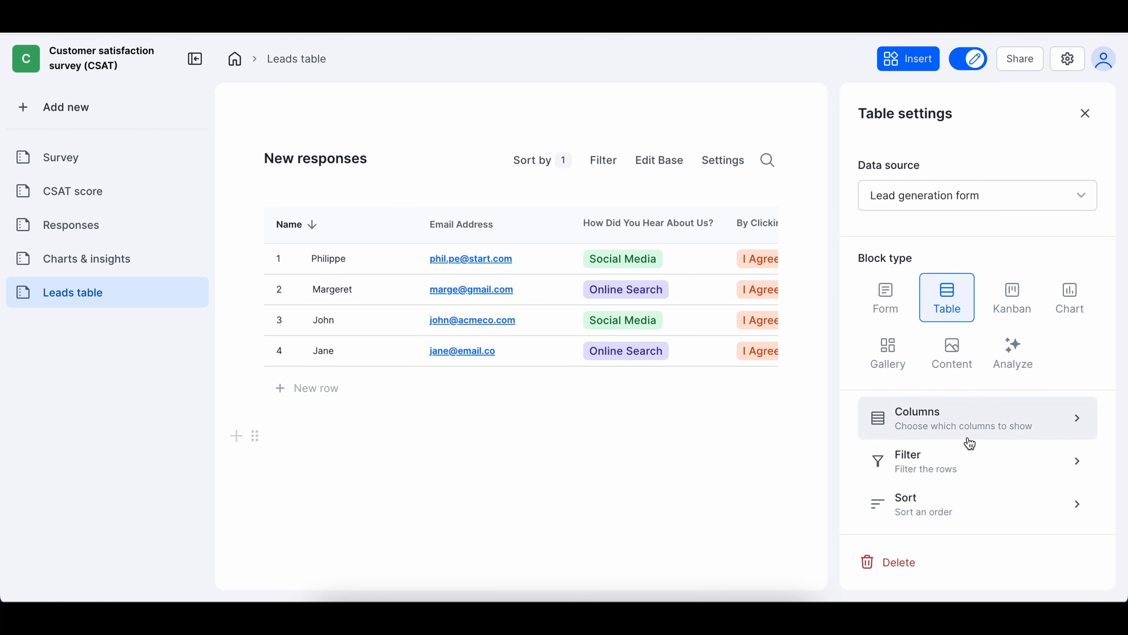
# Hide the Score, Price, tags and Date columns so Referred Address is last
pyautogui.click(984, 428)
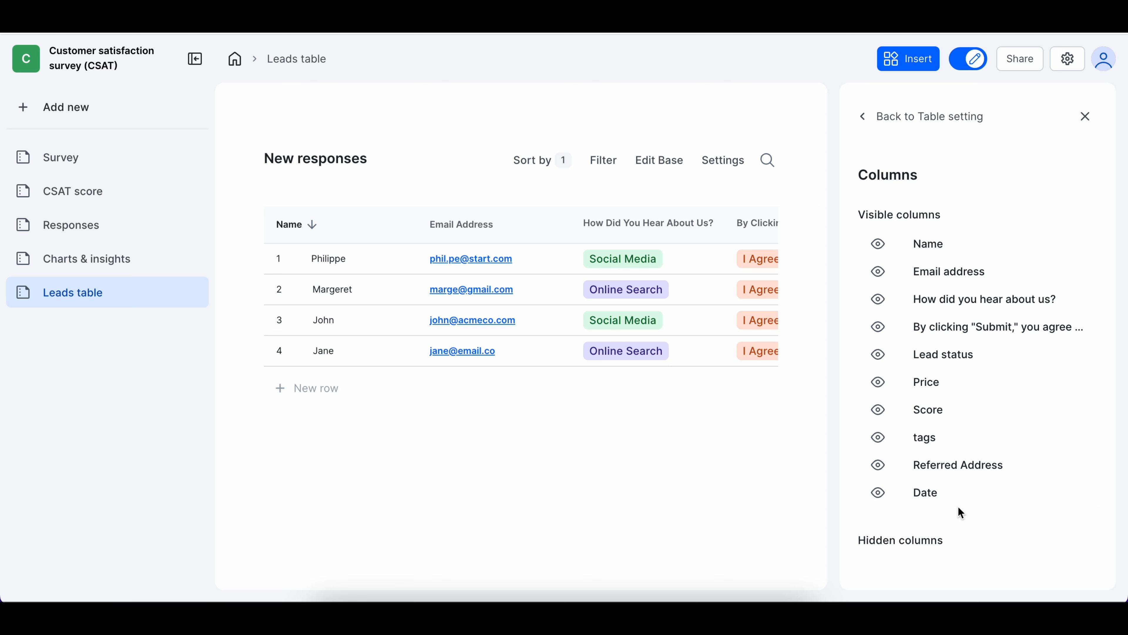
pyautogui.click(961, 410)
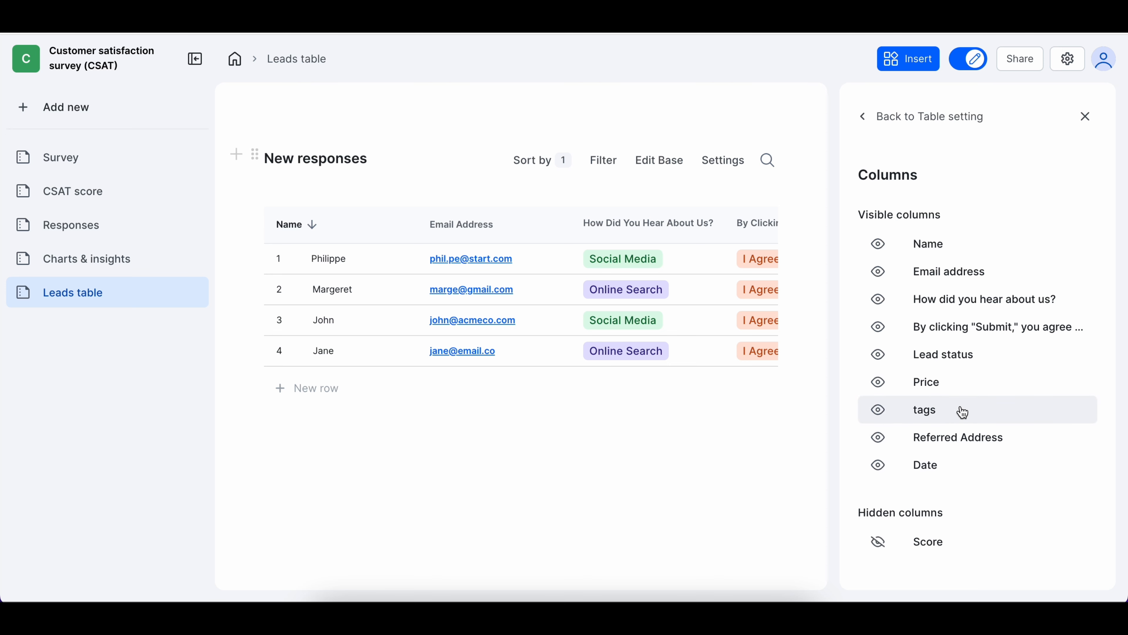
pyautogui.hscroll(10, 759, 306)
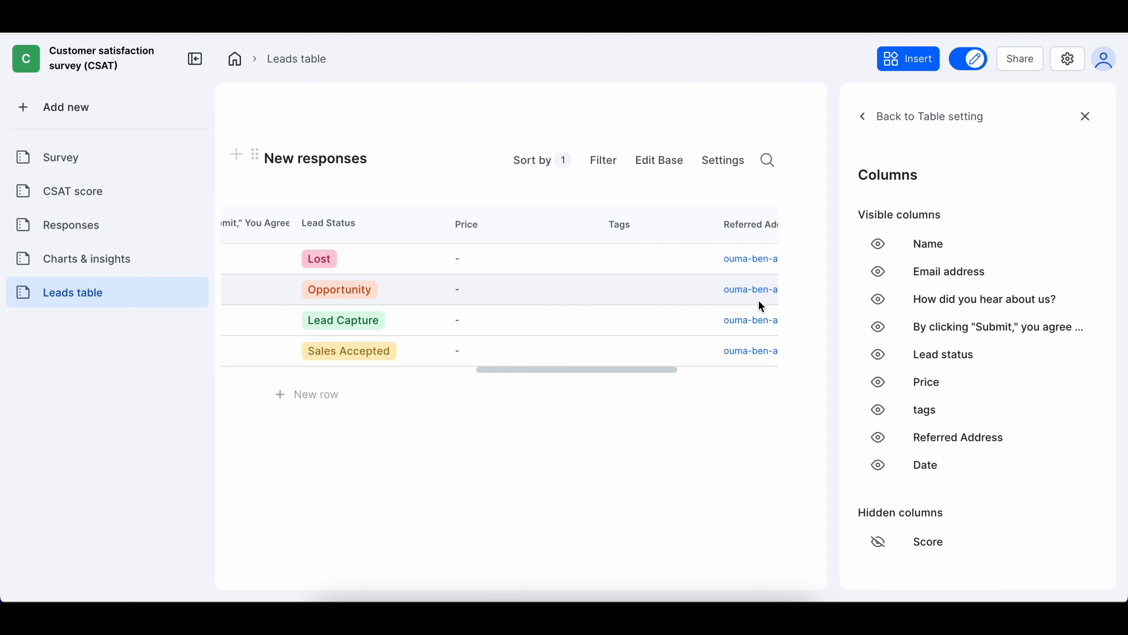
pyautogui.click(978, 394)
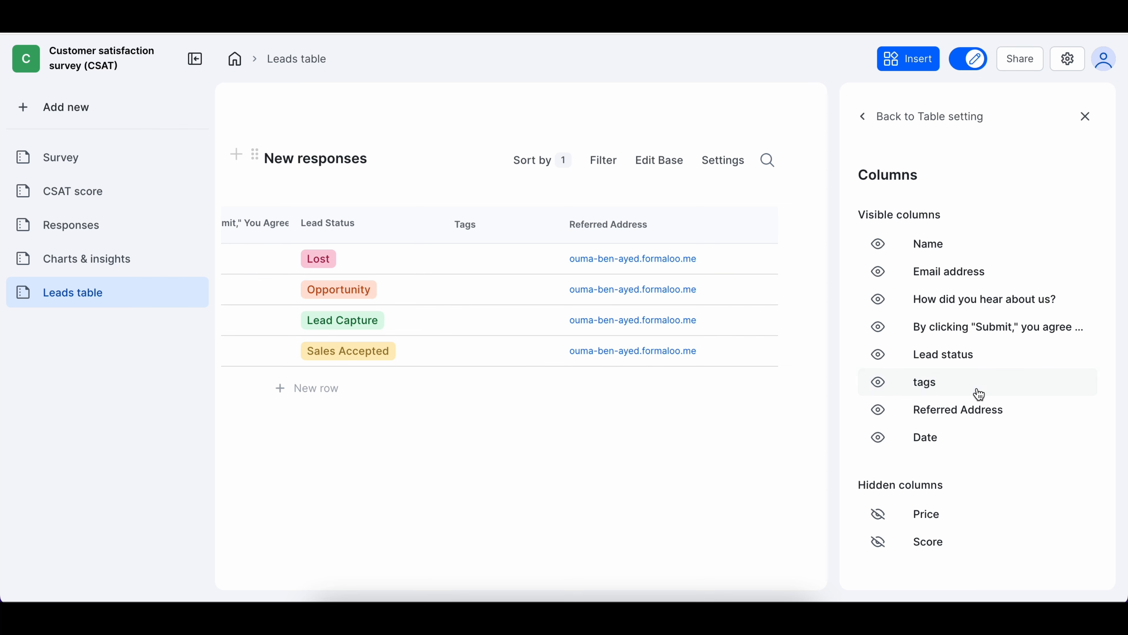
pyautogui.click(979, 394)
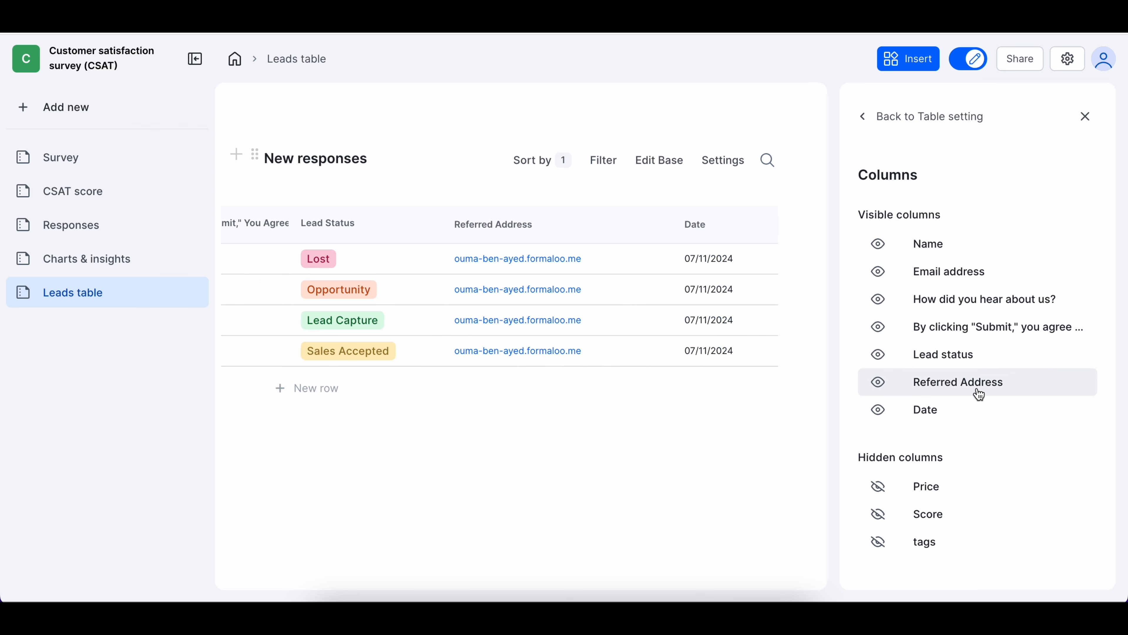
pyautogui.click(976, 412)
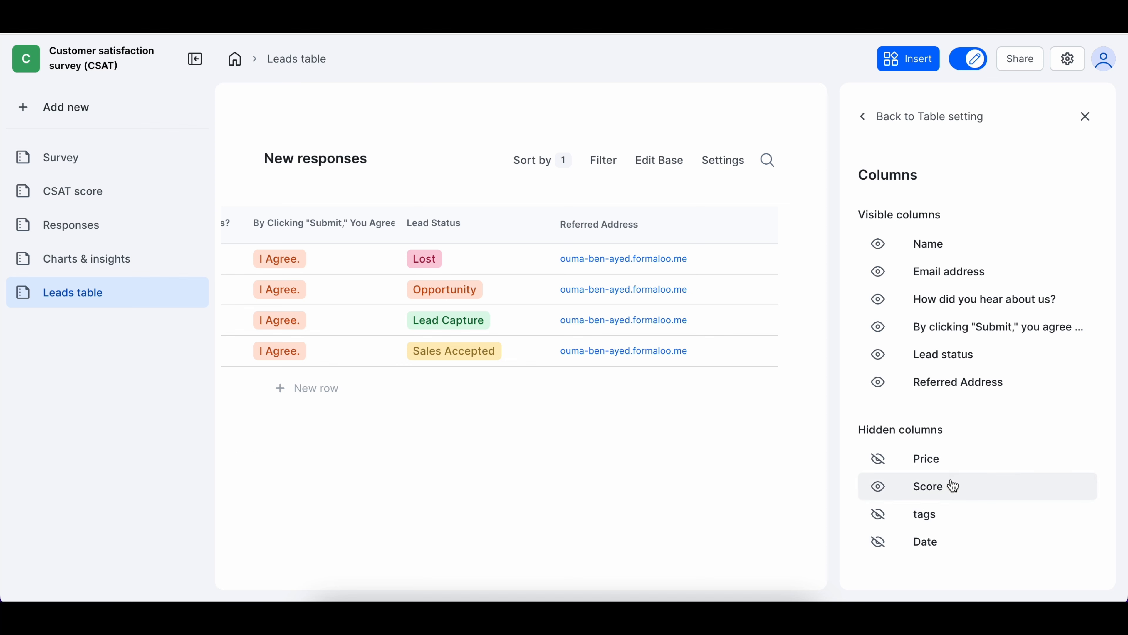
pyautogui.click(953, 458)
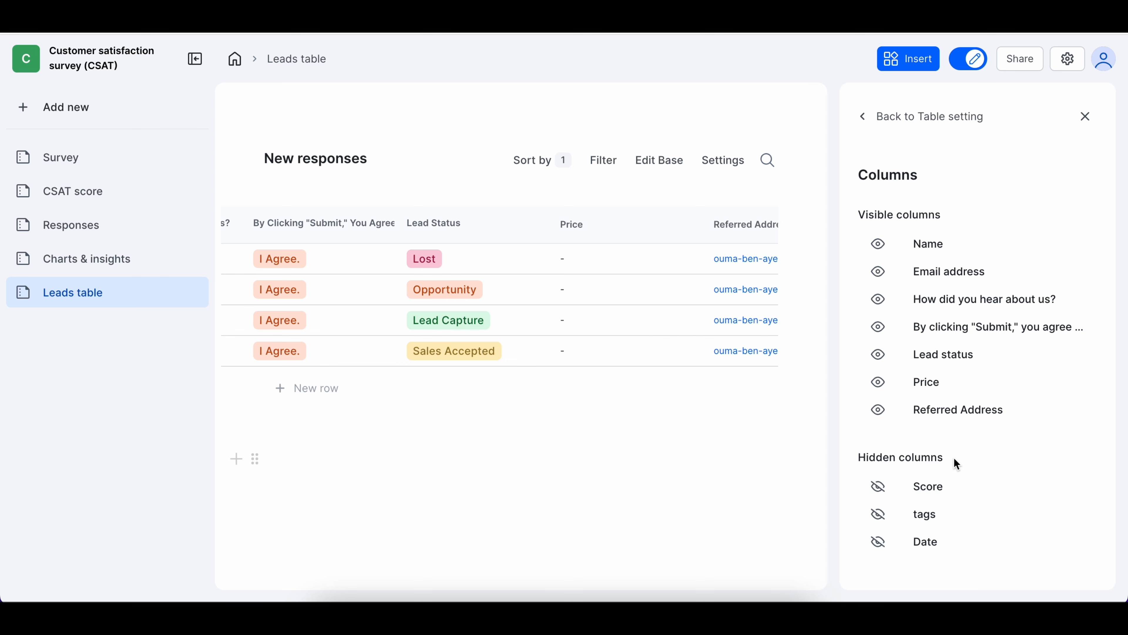
pyautogui.click(956, 390)
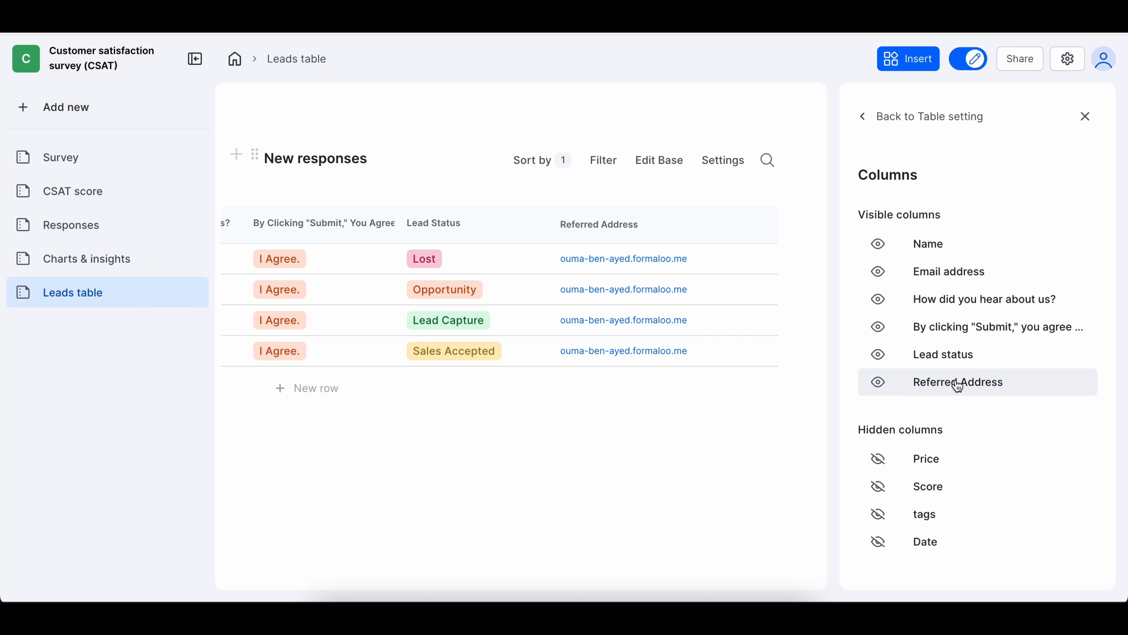
pyautogui.click(1084, 118)
pyautogui.hscroll(-5, 485, 335)
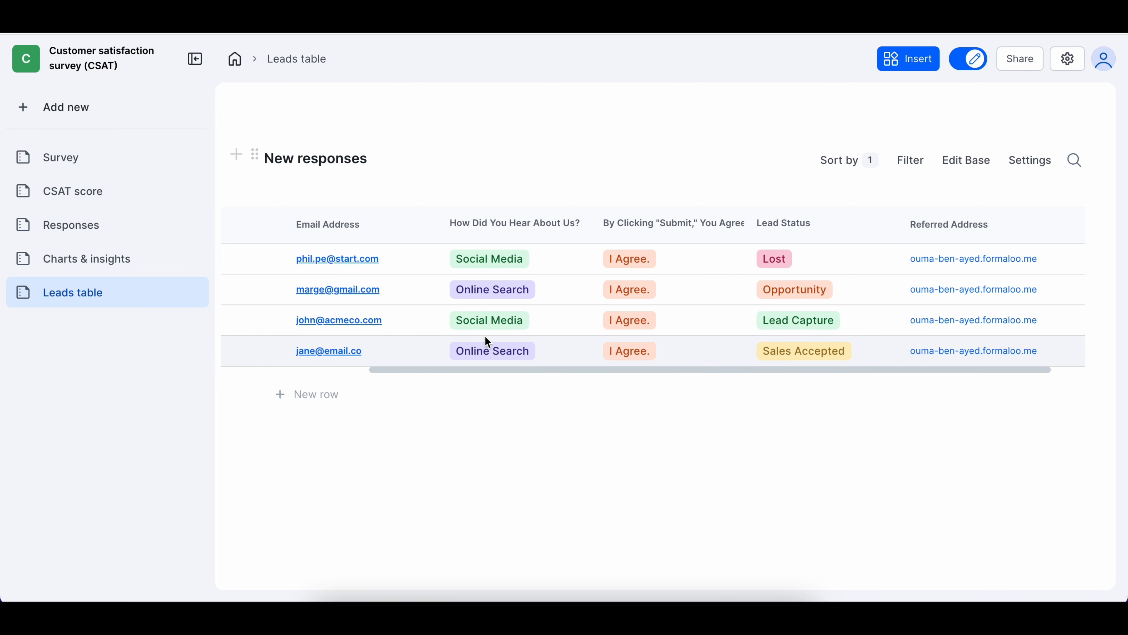
# Change the first lead's source to Online search and its status to Opportunity, then save
pyautogui.click(245, 262)
pyautogui.scroll(-3, 799, 326)
pyautogui.click(779, 315)
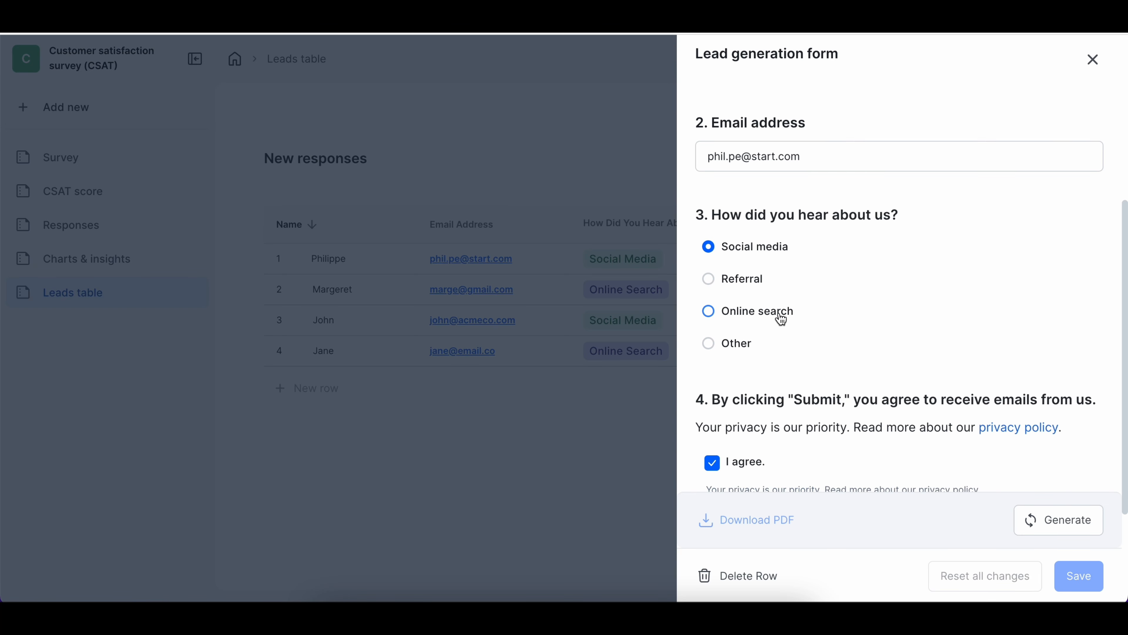
pyautogui.scroll(-2, 835, 418)
pyautogui.scroll(-2, 835, 420)
pyautogui.click(977, 427)
pyautogui.click(942, 338)
pyautogui.click(1079, 575)
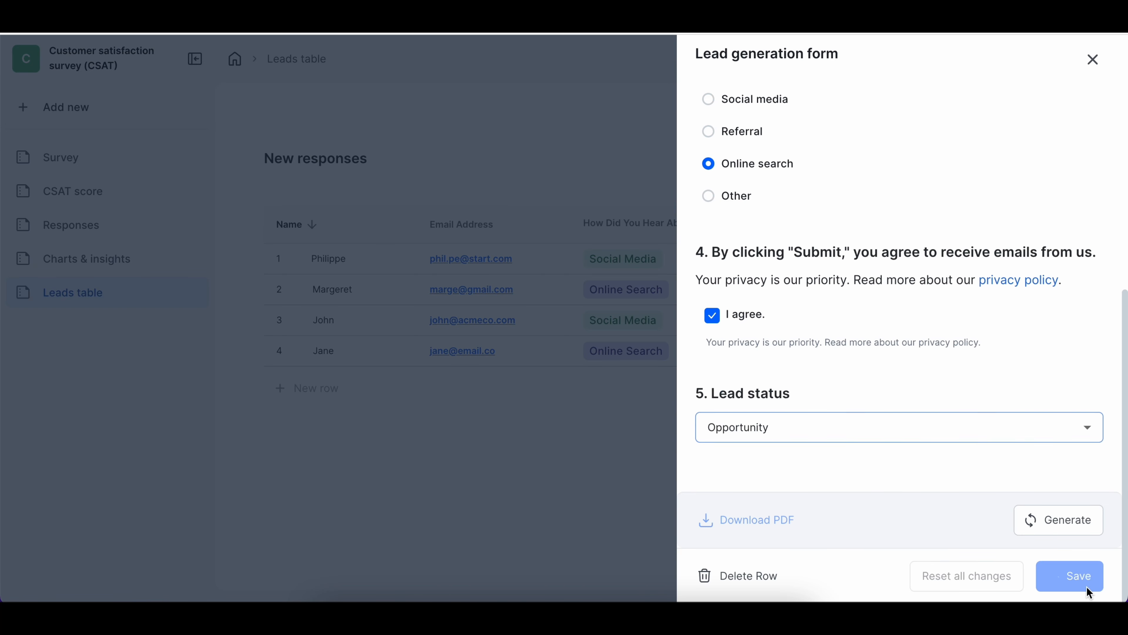
pyautogui.hscroll(5, 857, 269)
pyautogui.hscroll(-5, 857, 270)
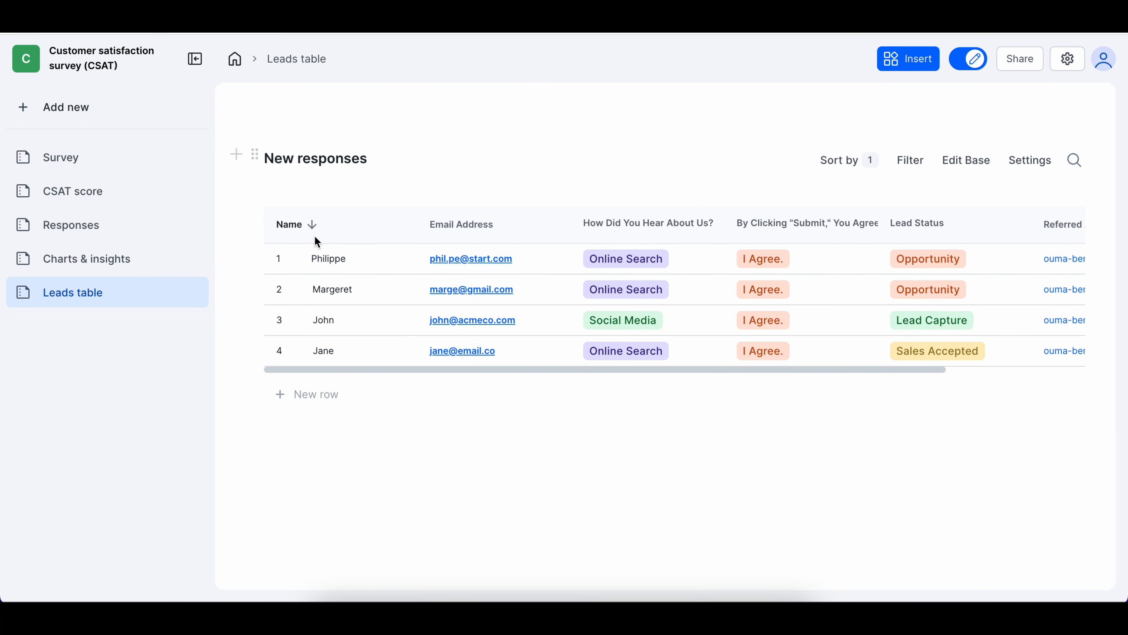
# Add a new lead with name and email, source Referral, email consent agreed, and status Lead qualification
pyautogui.click(316, 388)
pyautogui.click(799, 240)
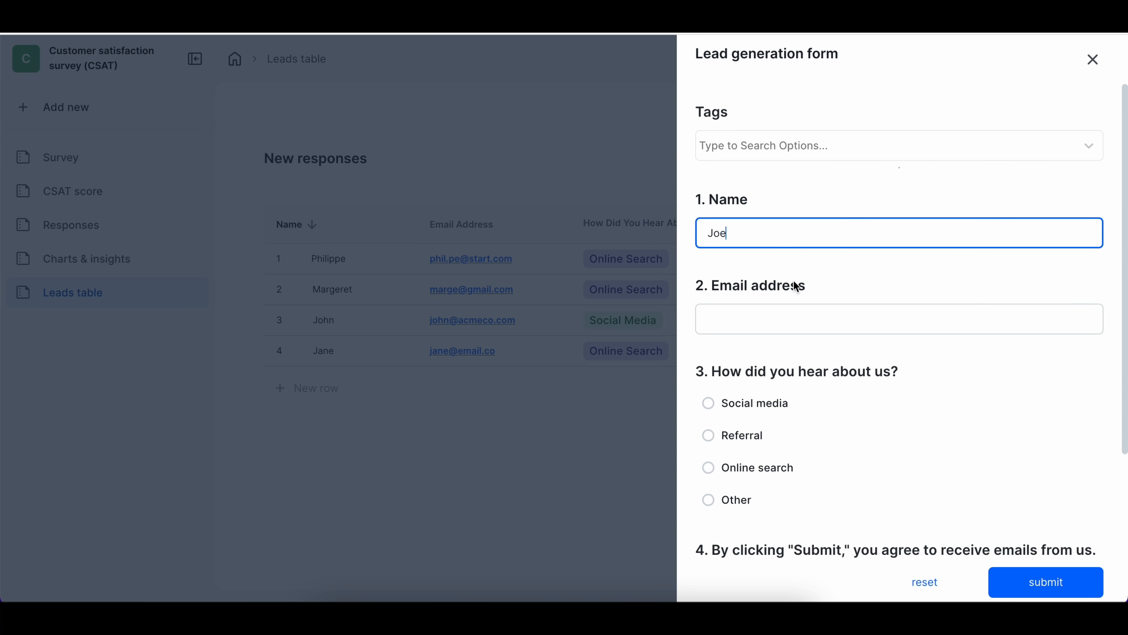
pyautogui.click(796, 313)
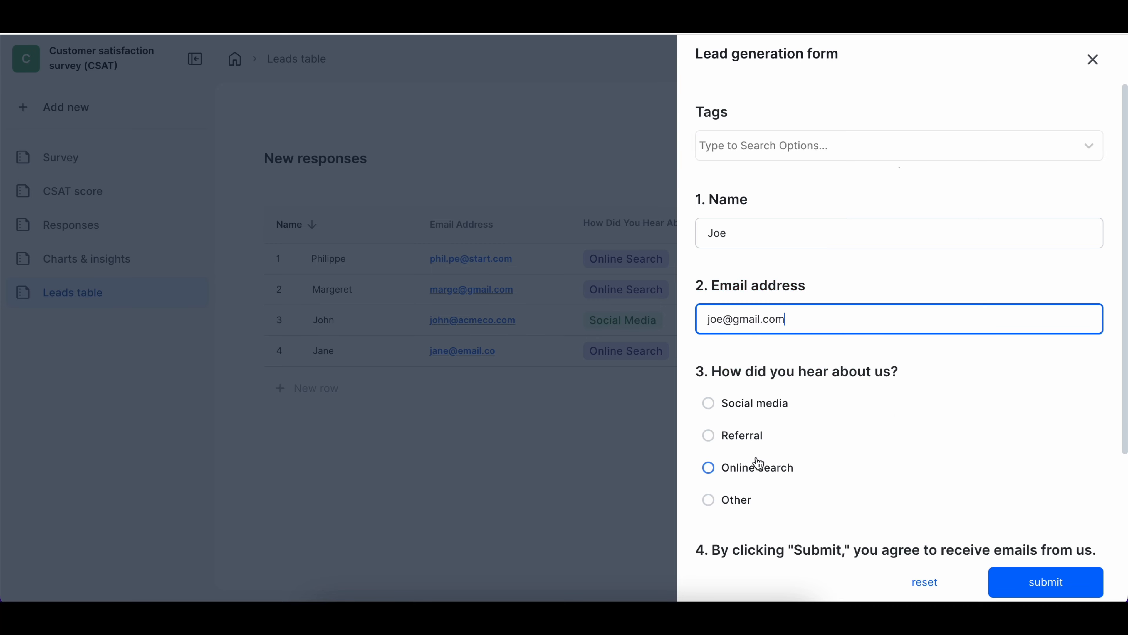
pyautogui.click(732, 435)
pyautogui.scroll(-4, 773, 444)
pyautogui.click(712, 441)
pyautogui.scroll(-1, 755, 502)
pyautogui.click(753, 506)
pyautogui.click(788, 333)
pyautogui.click(1090, 583)
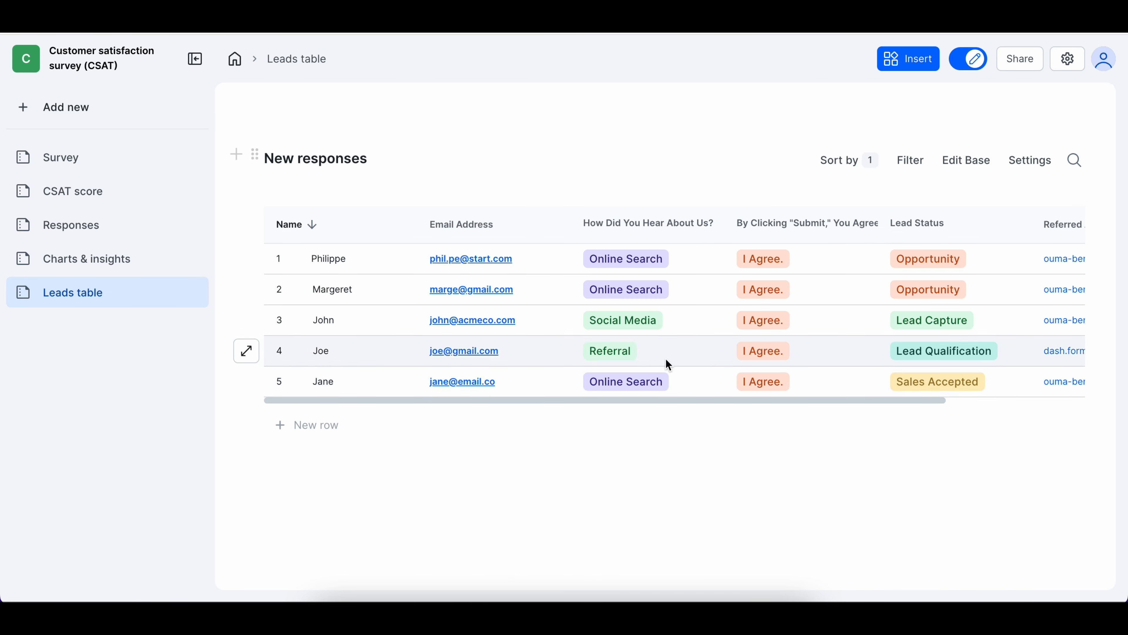
# Delete the last lead's row, the Sales Accepted lead, and confirm the deletion
pyautogui.click(246, 382)
pyautogui.scroll(-5, 810, 448)
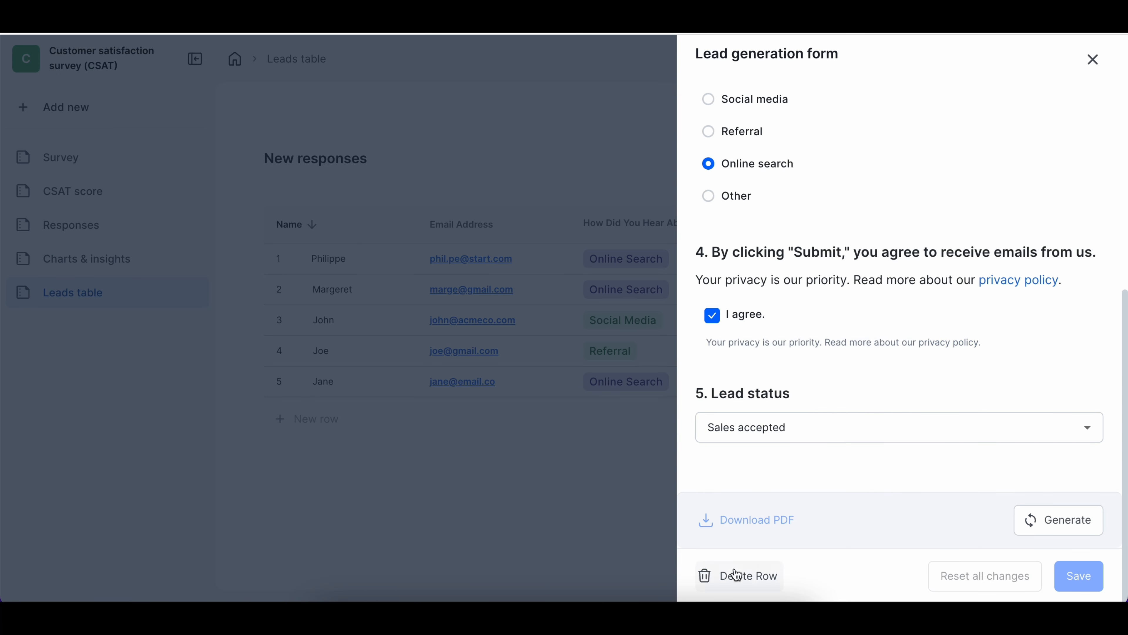
pyautogui.click(755, 573)
pyautogui.click(699, 359)
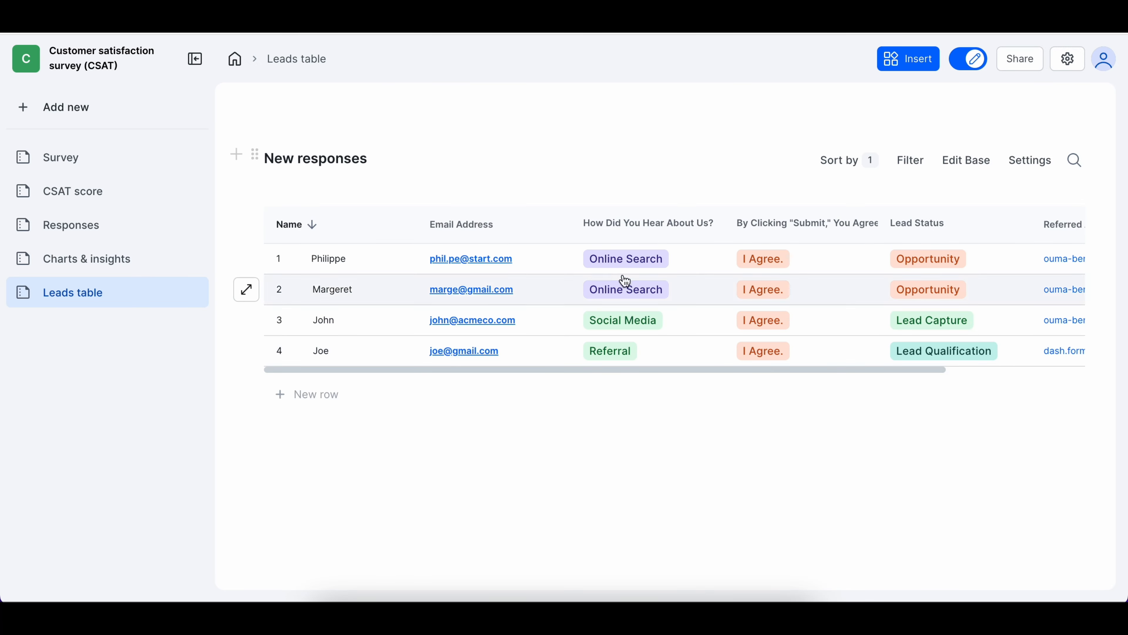
# Generate a PDF of the first lead's record and download it
pyautogui.click(245, 263)
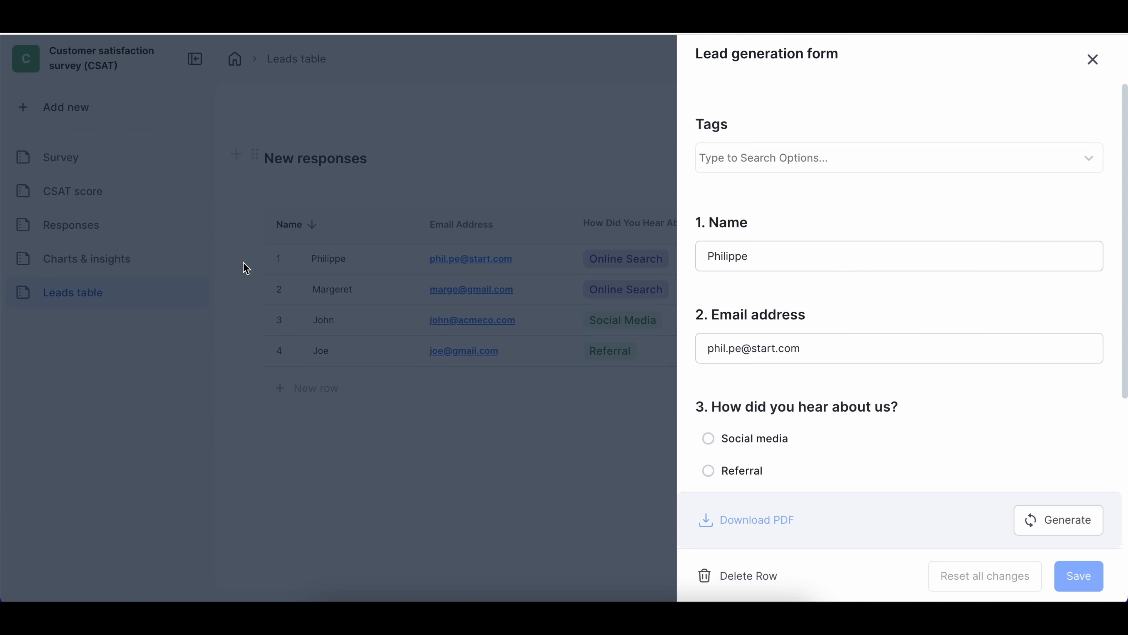
pyautogui.scroll(-7, 802, 551)
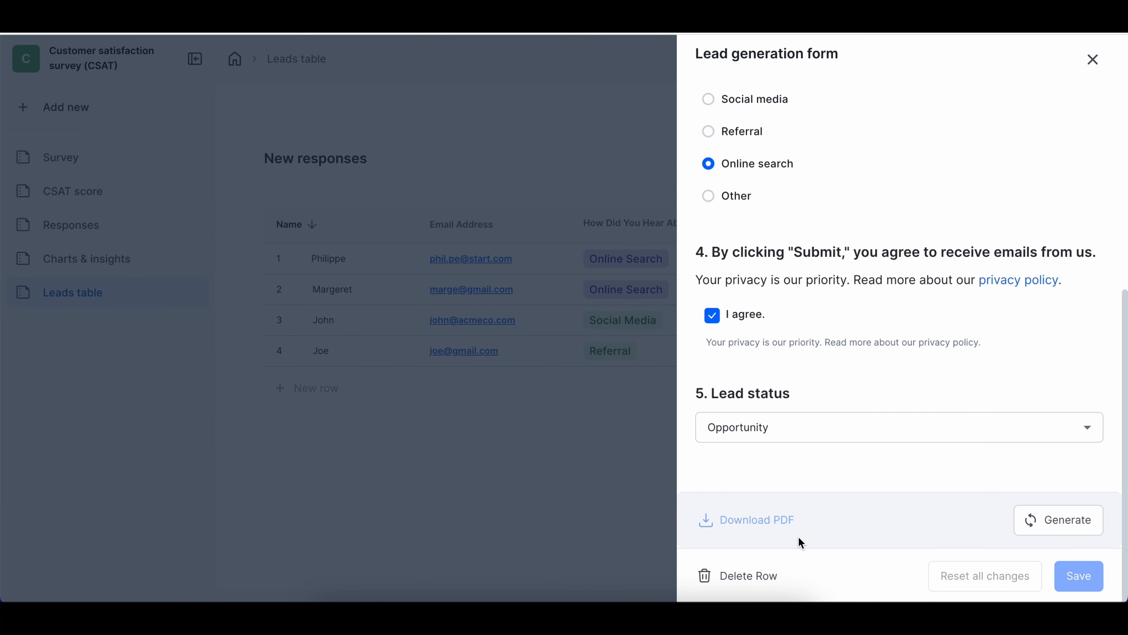
pyautogui.click(1073, 530)
pyautogui.click(763, 523)
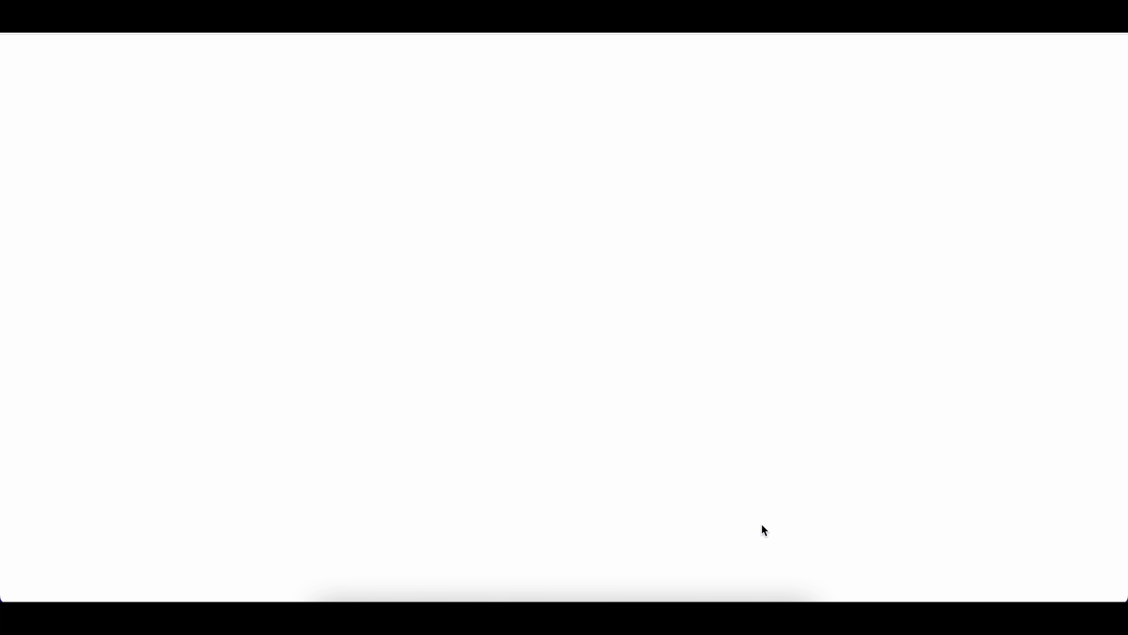
# Scroll through the exported lead generation form PDF to check the Online search source and Opportunity status
pyautogui.scroll(-2, 519, 323)
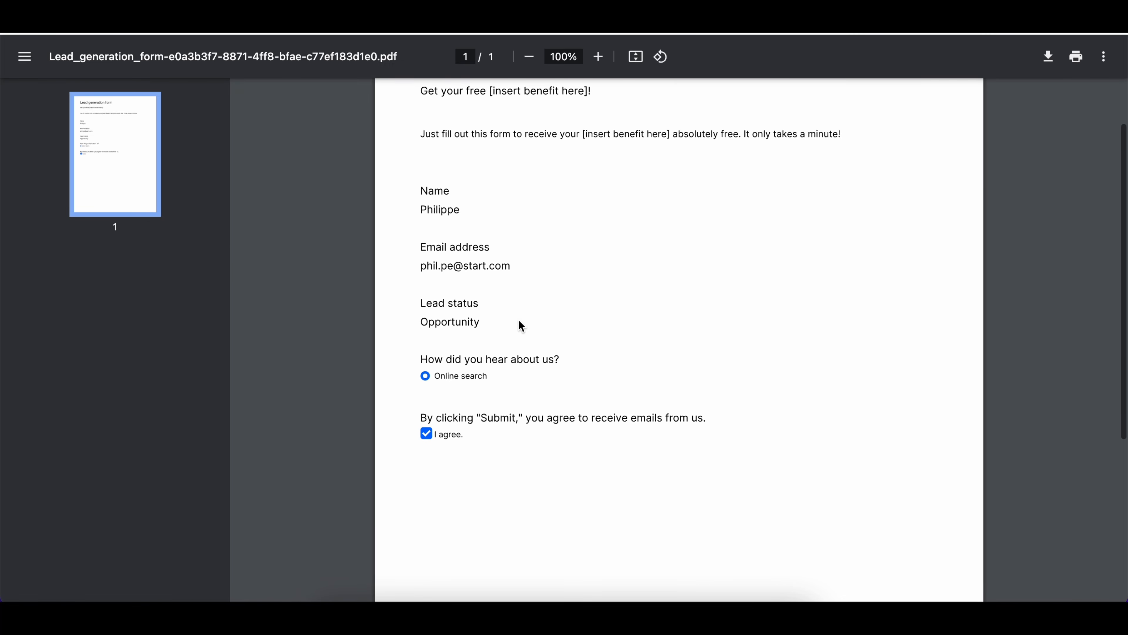
pyautogui.scroll(-6, 519, 321)
pyautogui.scroll(8, 519, 325)
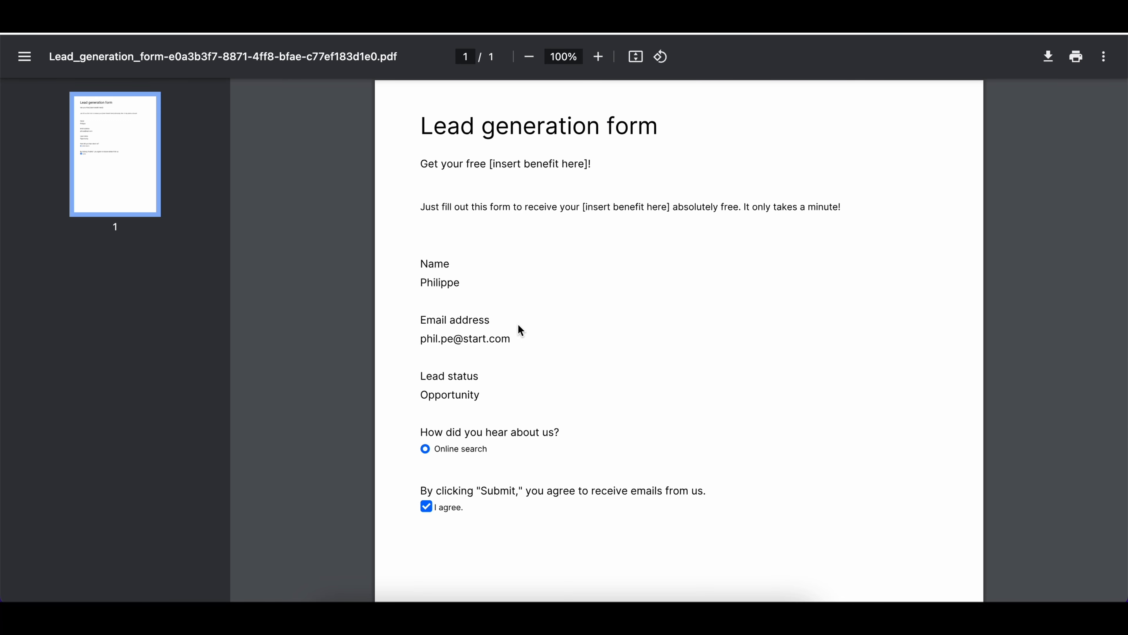